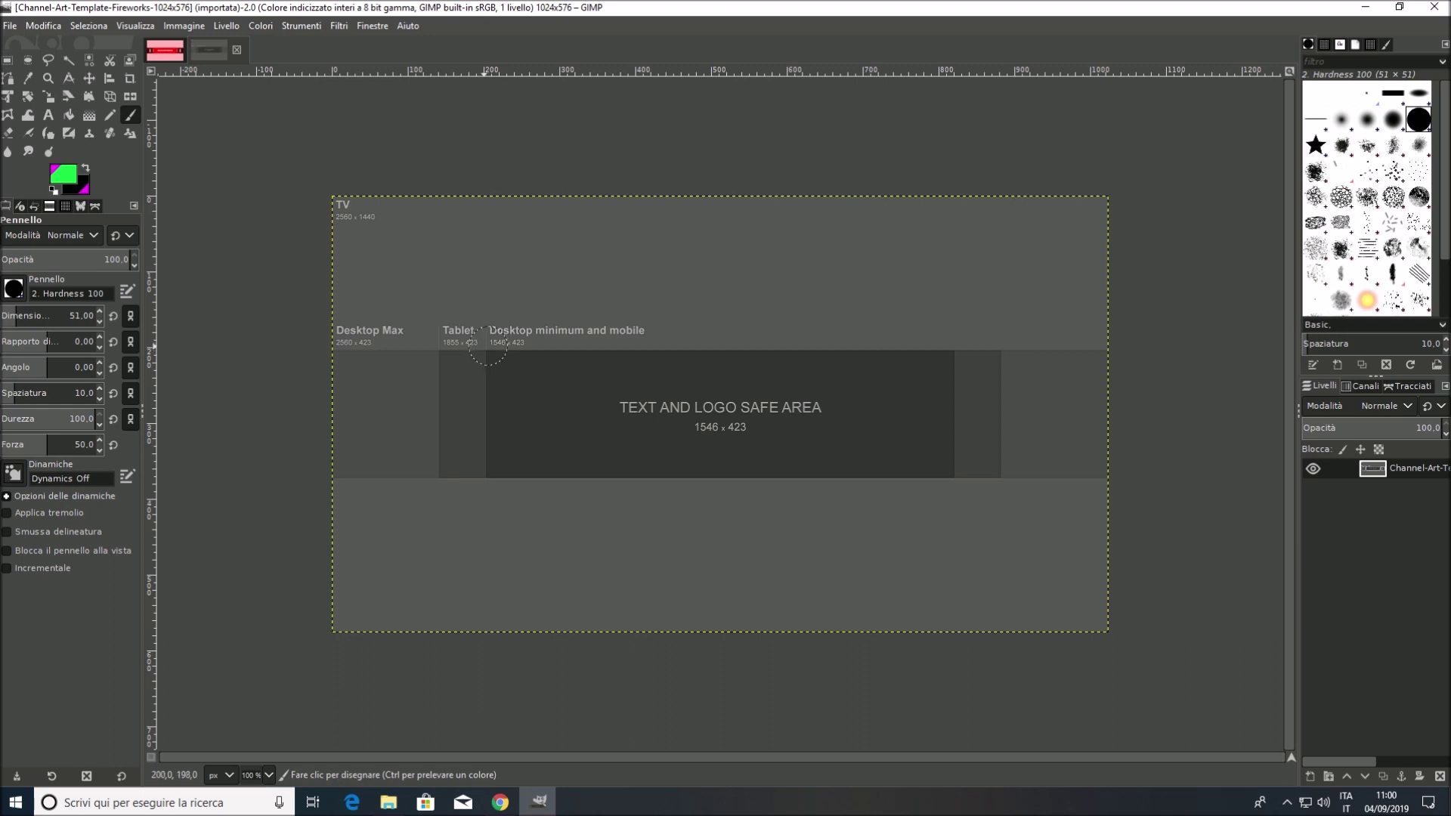
# Paint vertical and diagonal grey strokes across the template's safe-area band.
pyautogui.moveTo(486, 346); pyautogui.dragTo(483, 523)
pyautogui.moveTo(949, 316)
pyautogui.mouseDown()
pyautogui.moveTo(935, 453)
pyautogui.moveTo(946, 538)
pyautogui.mouseUp()
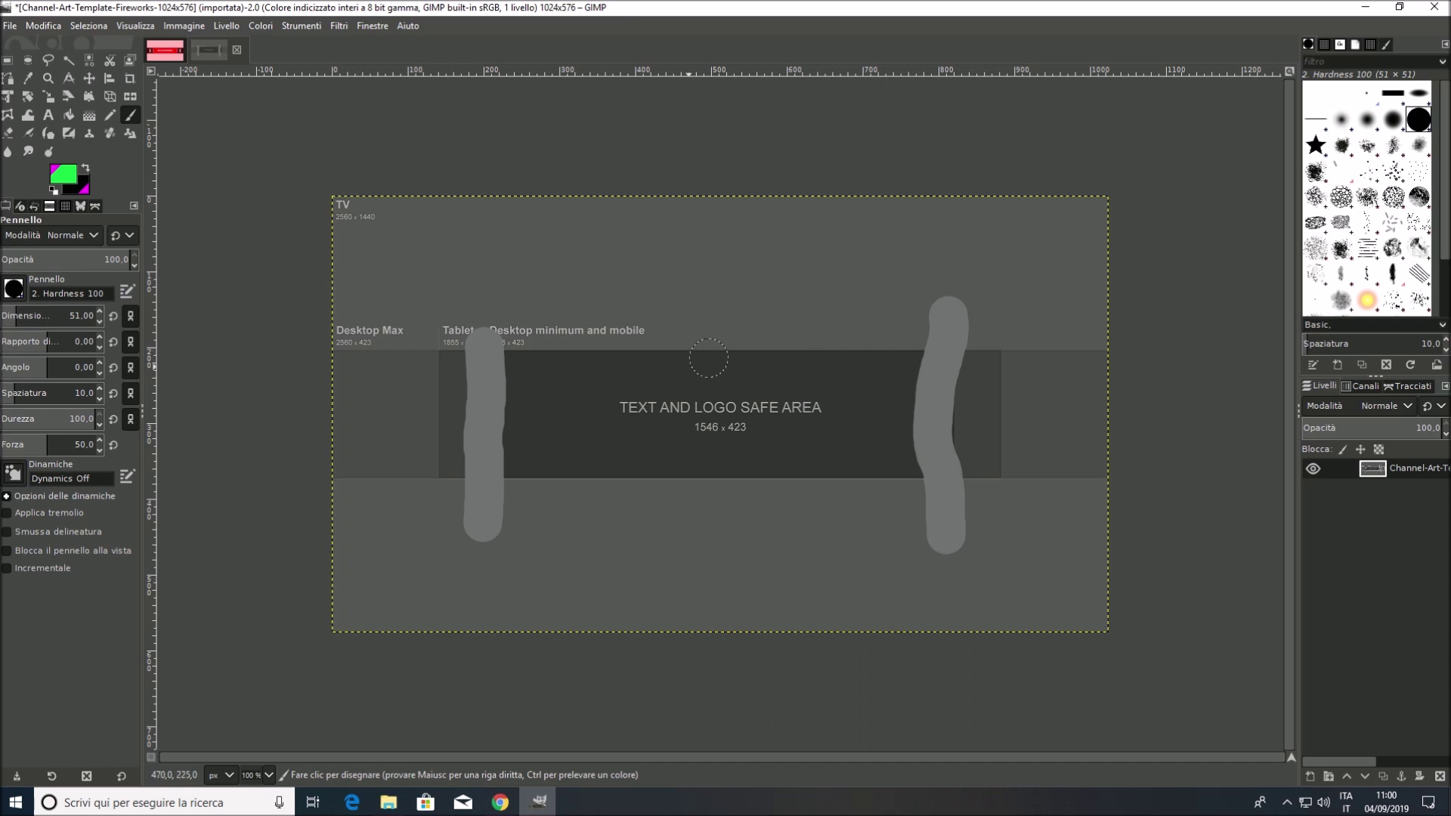
pyautogui.moveTo(893, 351); pyautogui.dragTo(731, 461)
pyautogui.moveTo(771, 348); pyautogui.dragTo(572, 471)
pyautogui.moveTo(604, 349); pyautogui.dragTo(525, 417)
# Add more grey strokes on both sides and the centre, then close the scribbled image.
pyautogui.moveTo(874, 429); pyautogui.dragTo(801, 522)
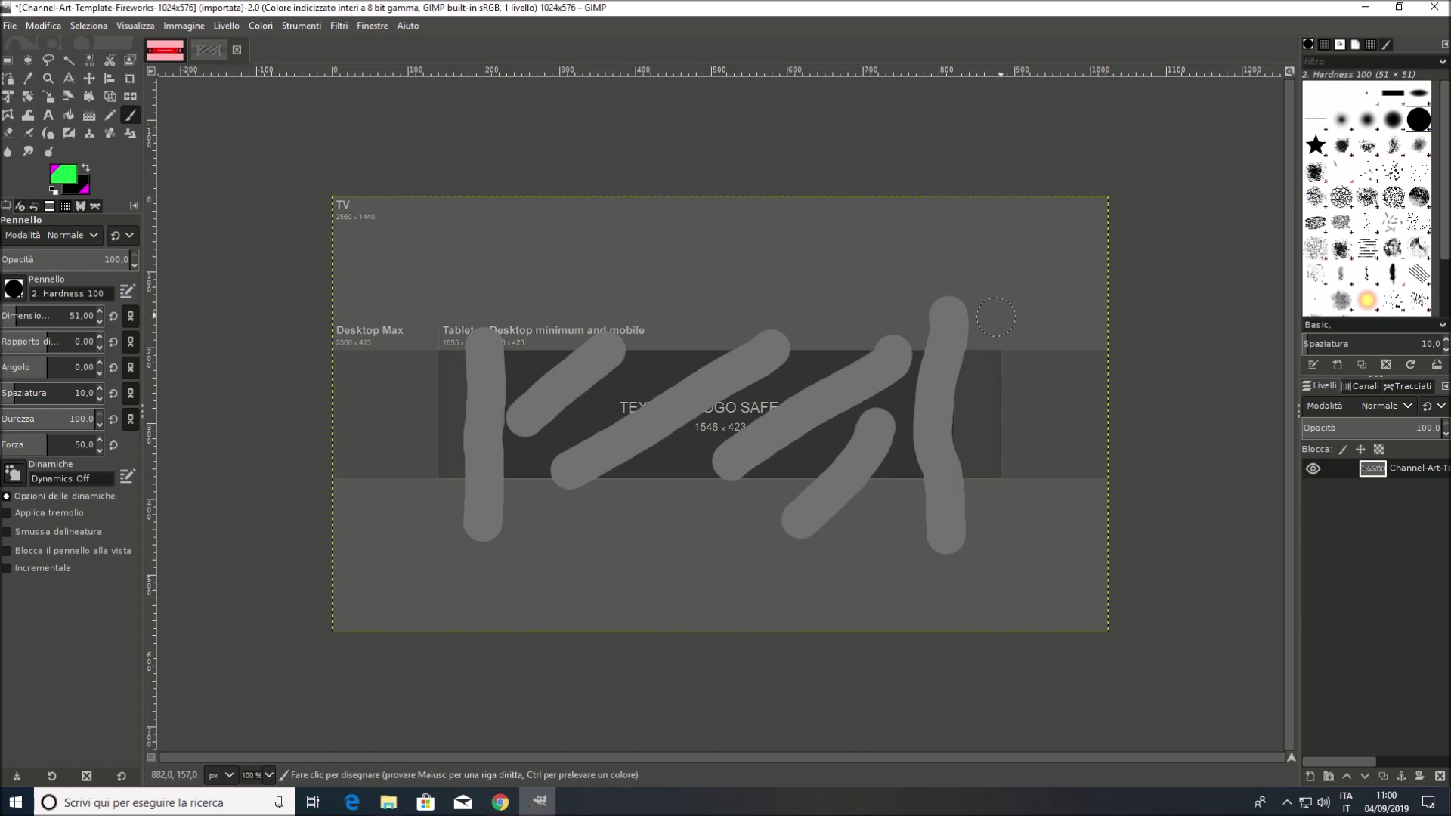
pyautogui.moveTo(1000, 325); pyautogui.dragTo(993, 533)
pyautogui.moveTo(435, 311); pyautogui.dragTo(437, 520)
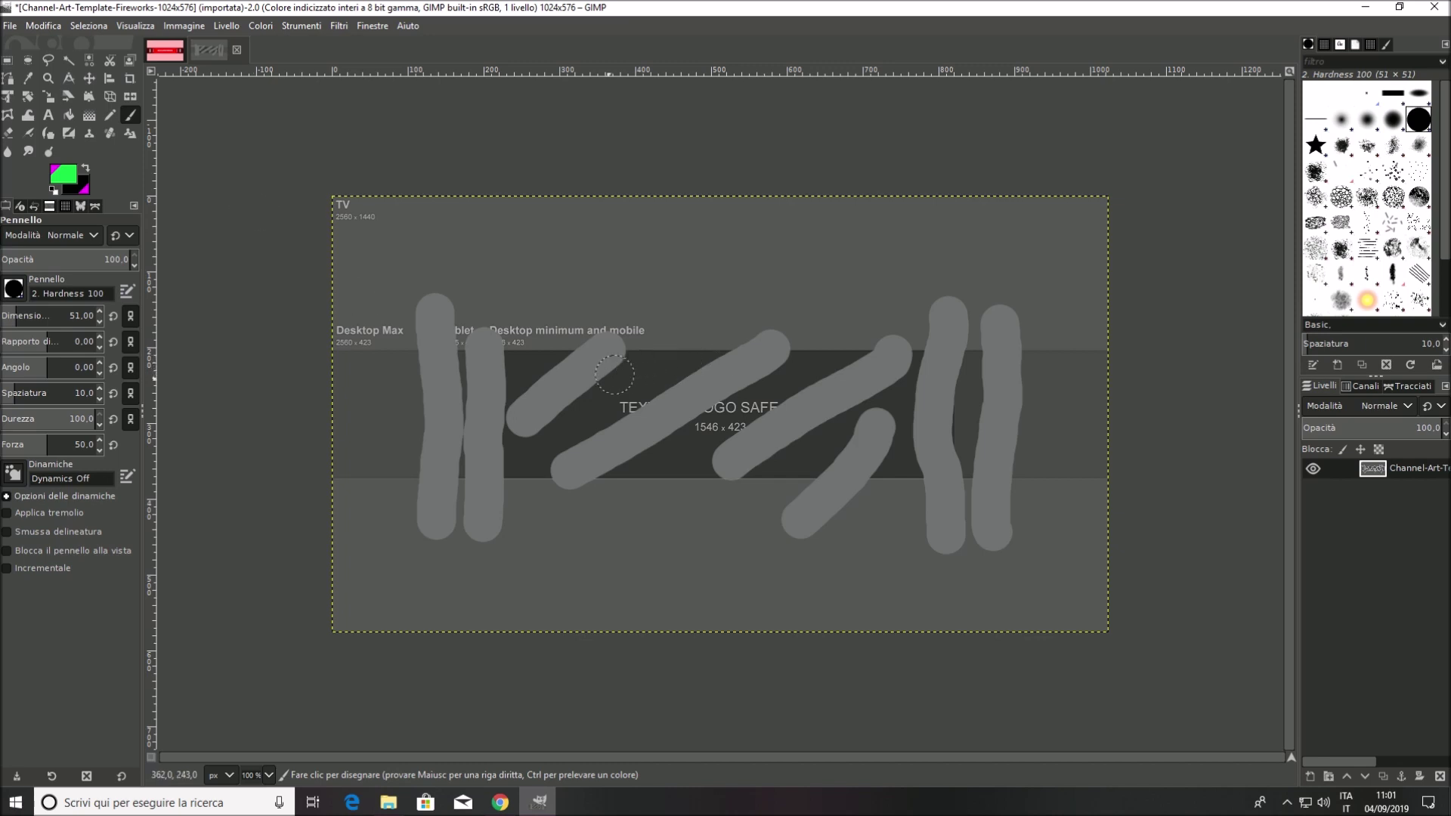
pyautogui.moveTo(722, 451)
pyautogui.mouseDown()
pyautogui.moveTo(665, 361)
pyautogui.moveTo(708, 438)
pyautogui.mouseUp()
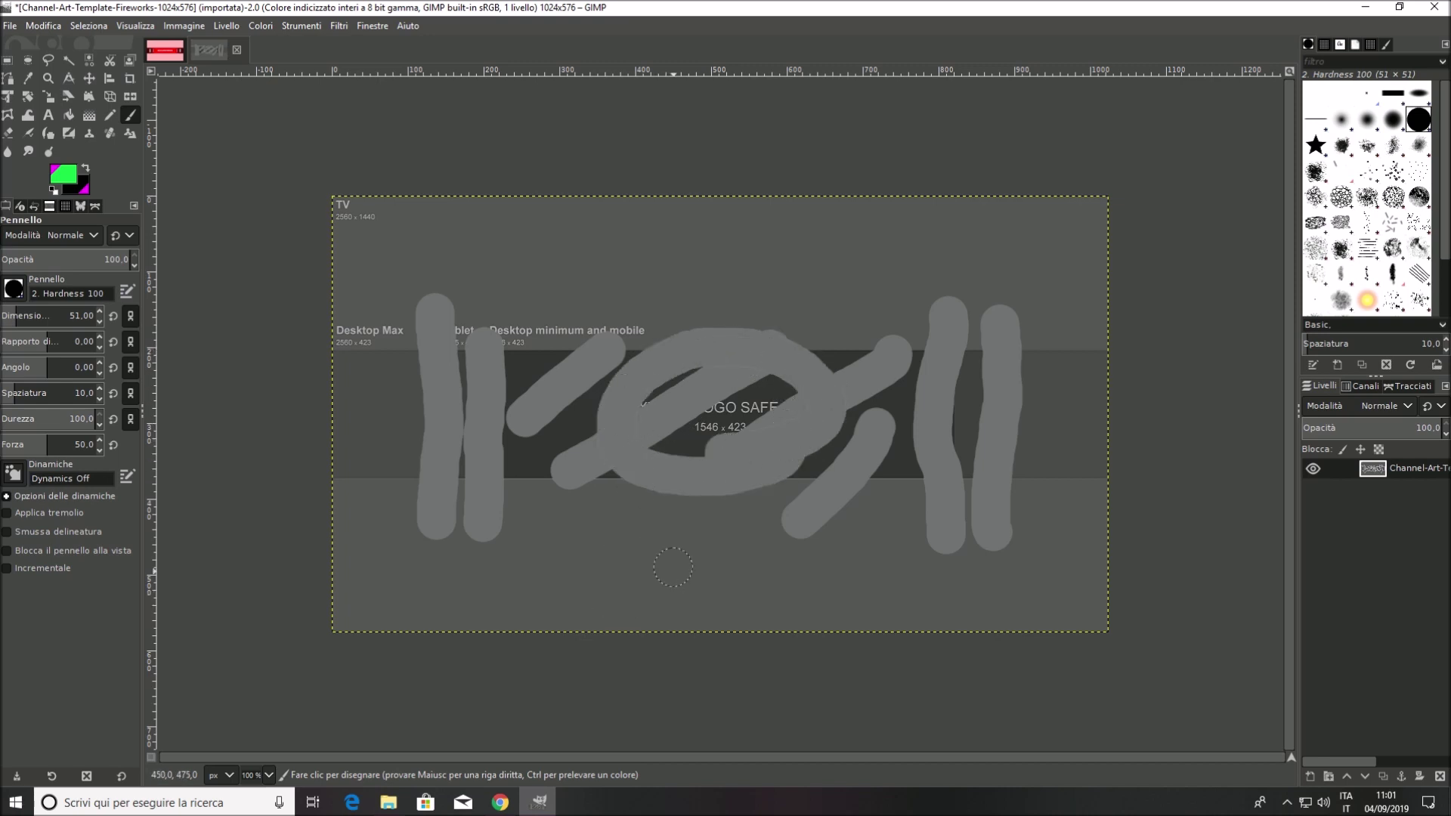
pyautogui.click(237, 50)
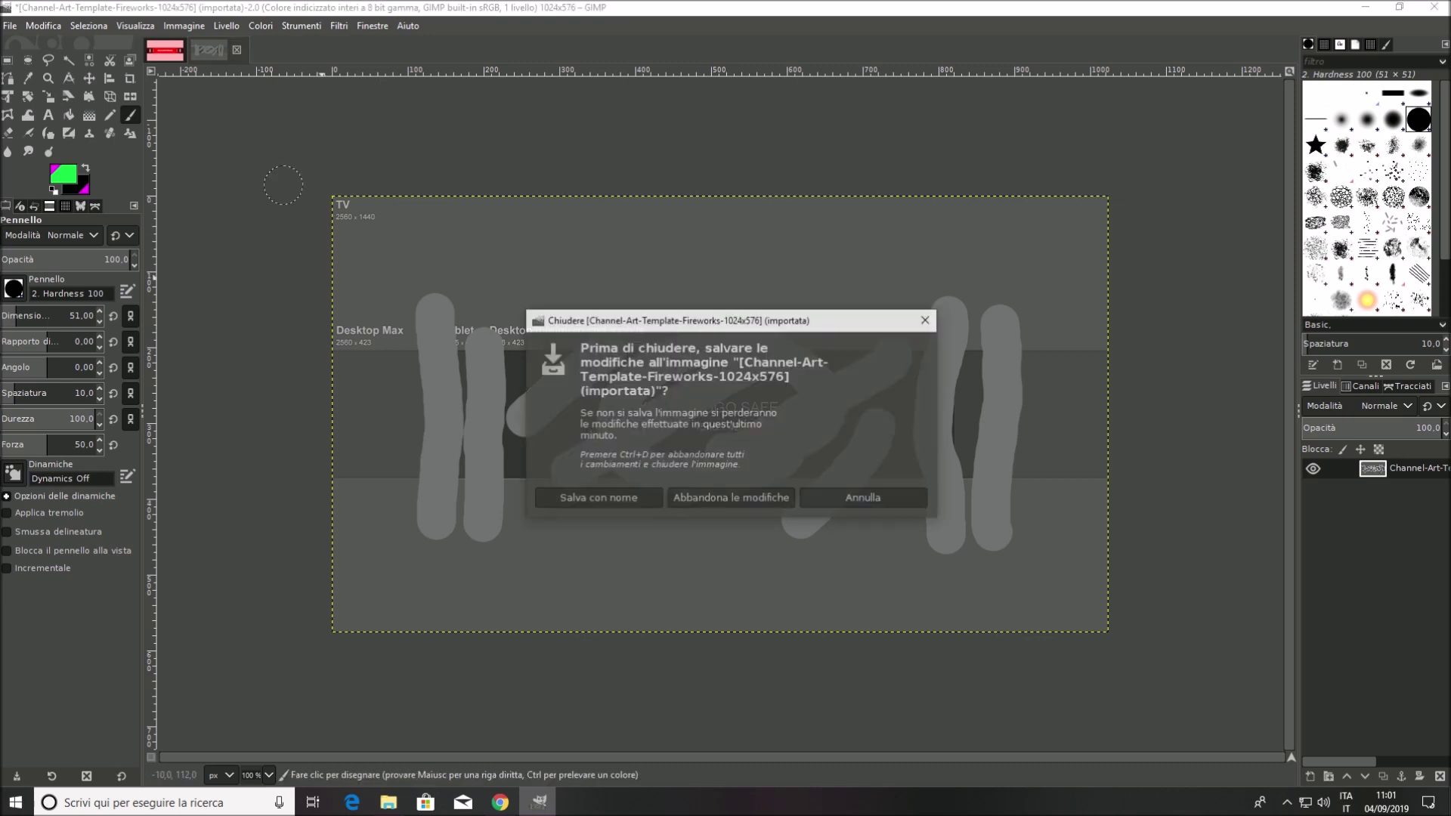
# Discard the scribbled changes so the template closes unsaved.
pyautogui.click(731, 498)
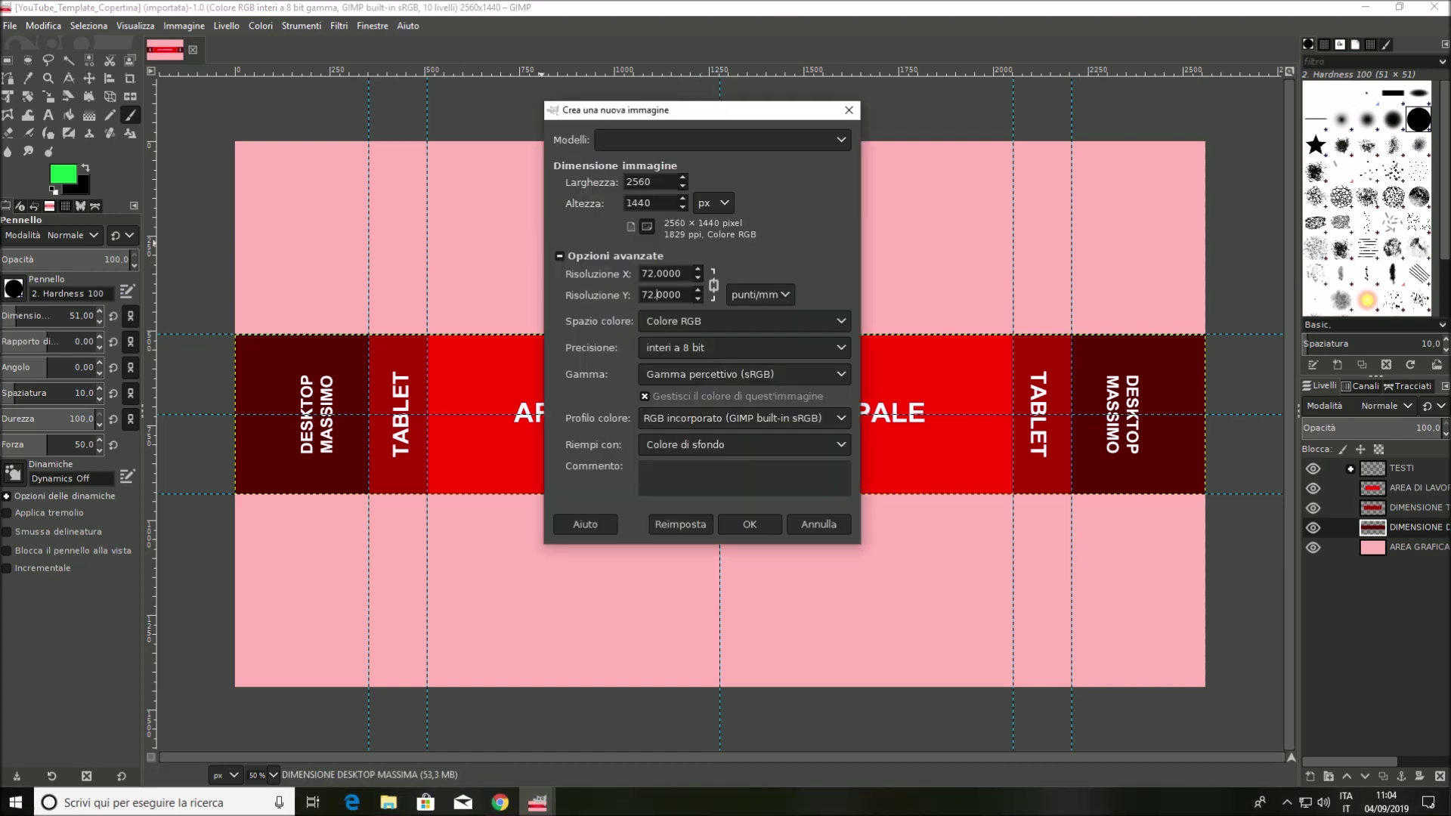
# Create the black 2560 × 1440 image and add a transparent layer named immagine.
pyautogui.hotkey('alt', 'f')
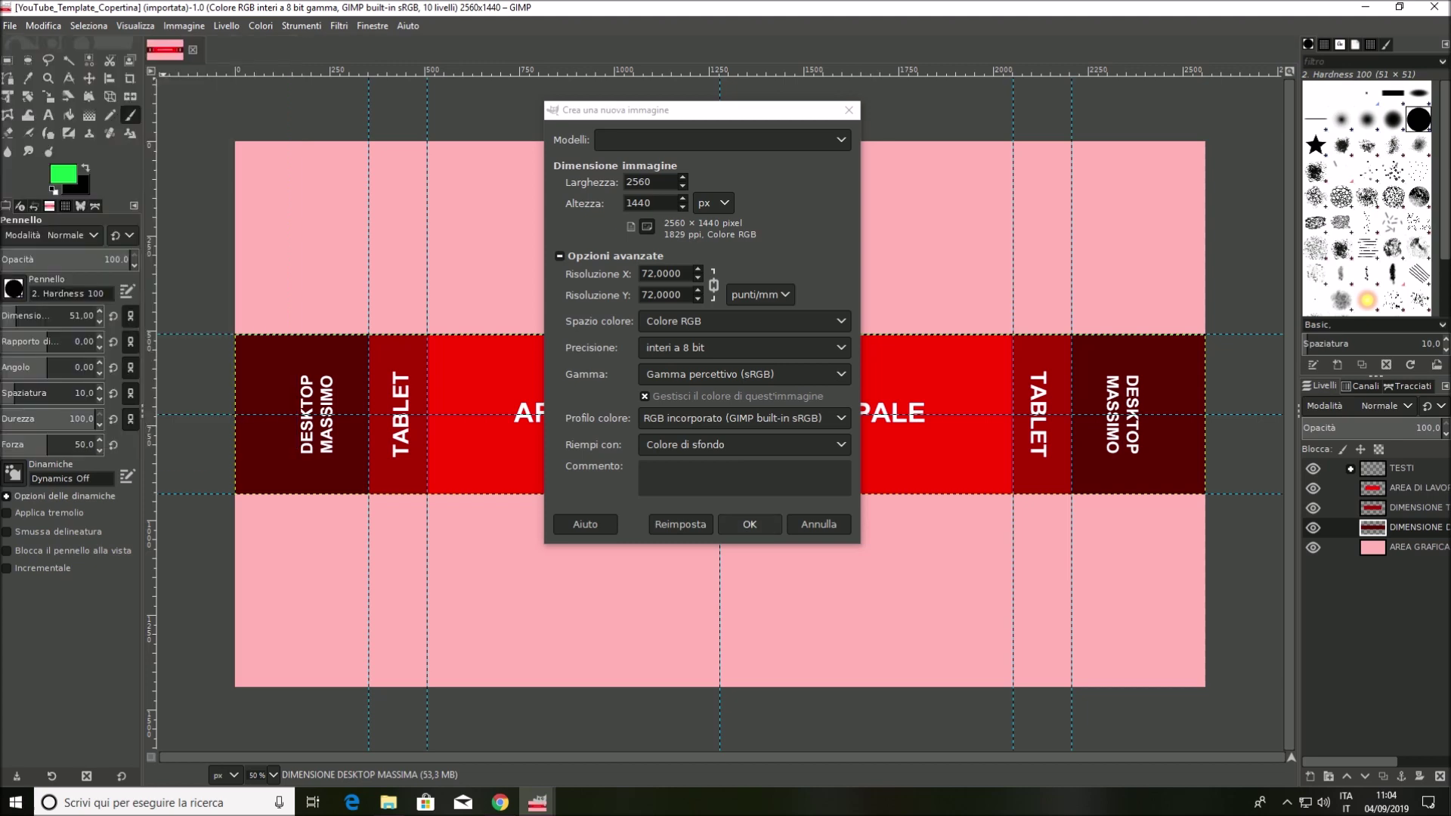
pyautogui.click(749, 524)
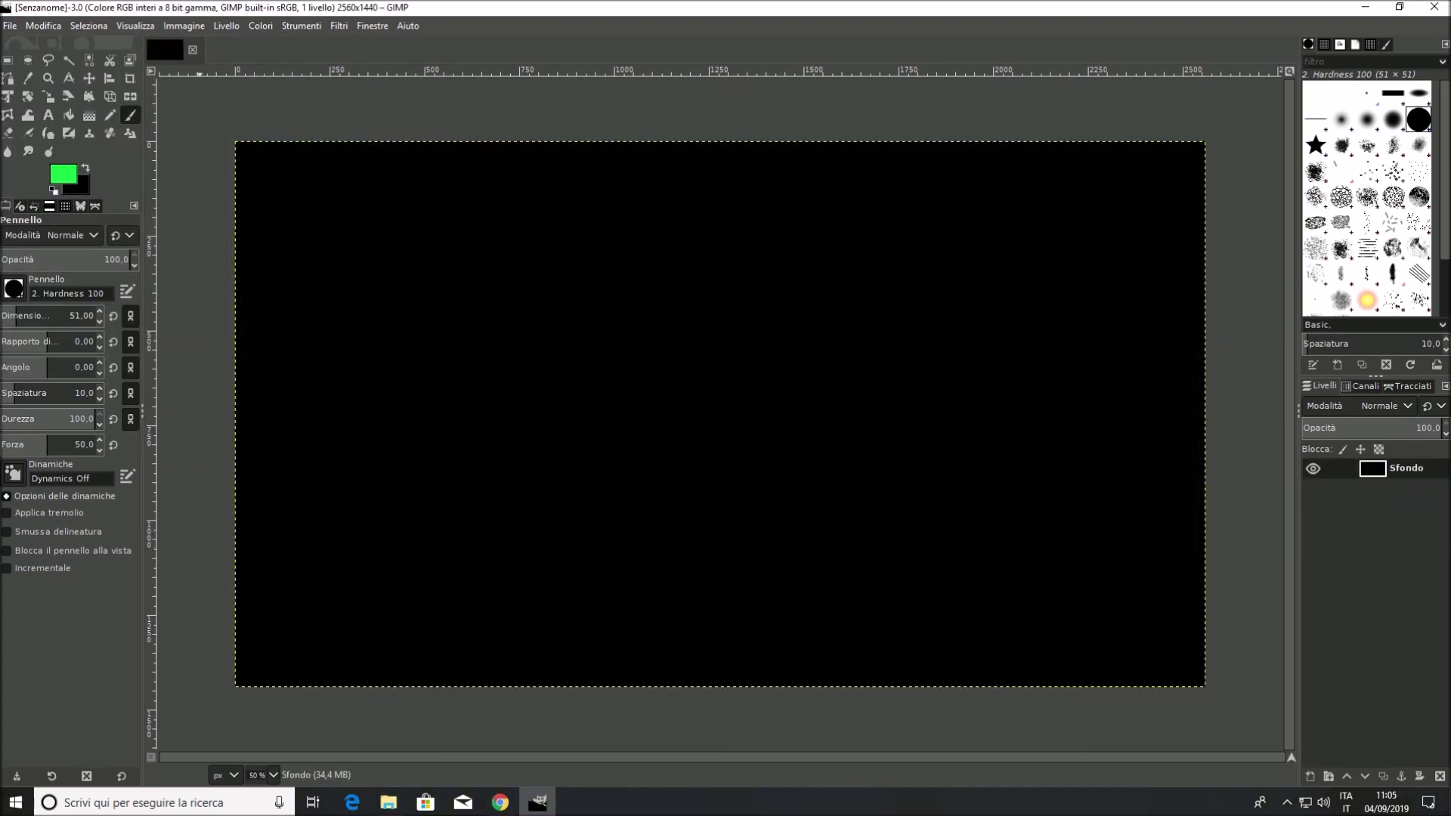
pyautogui.click(226, 25)
pyautogui.click(261, 46)
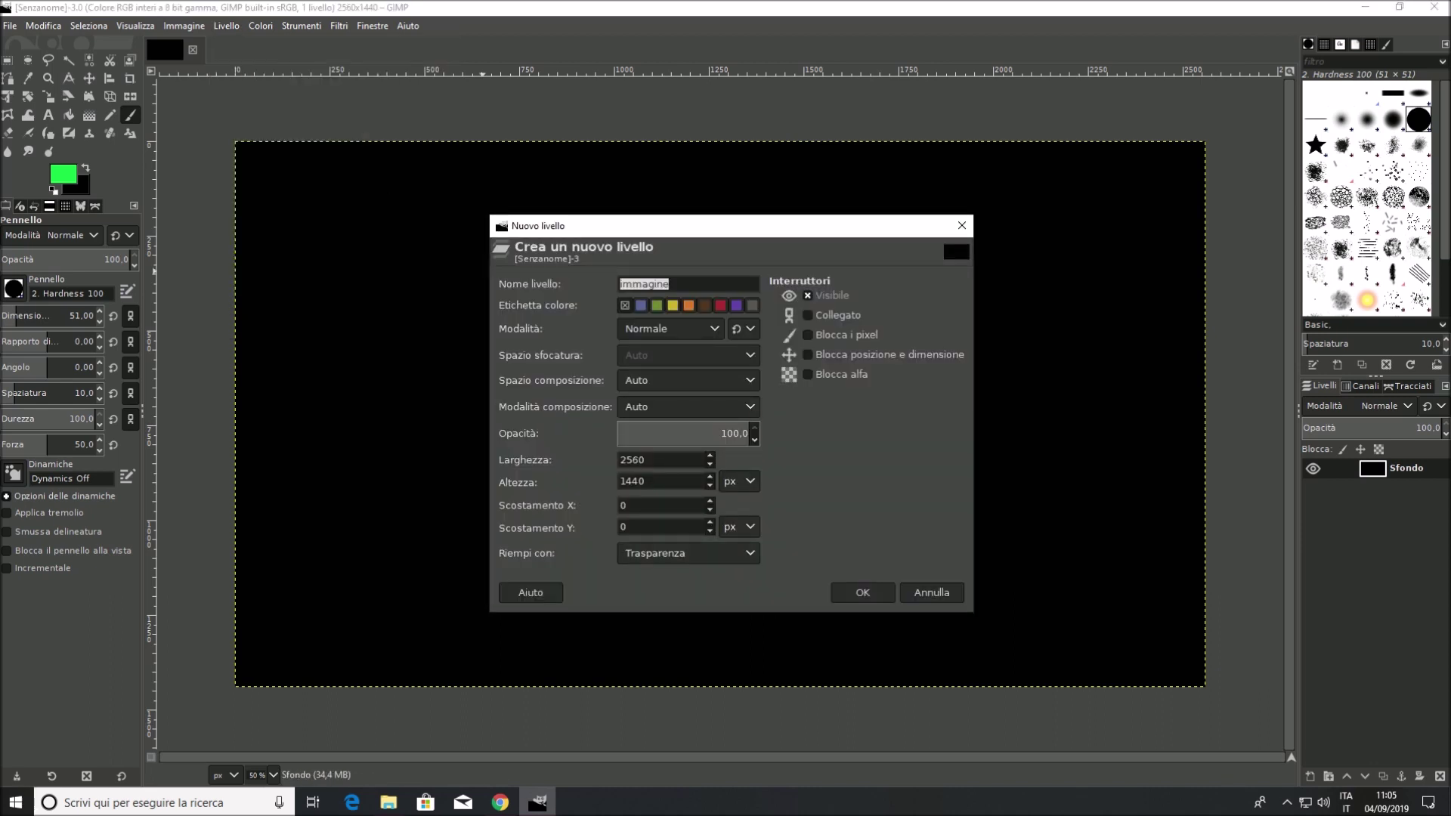
pyautogui.click(688, 554)
pyautogui.click(680, 625)
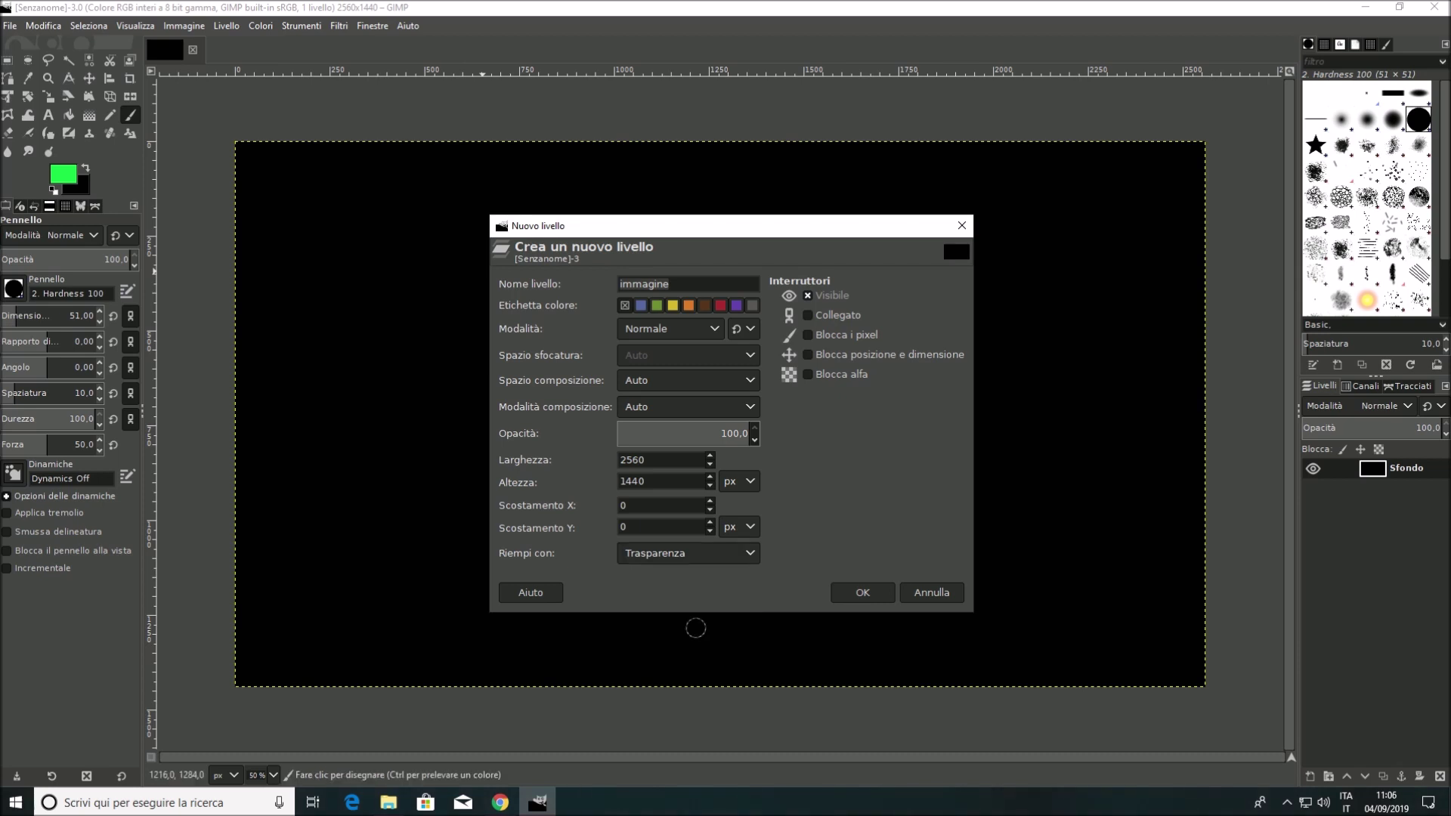
pyautogui.click(863, 592)
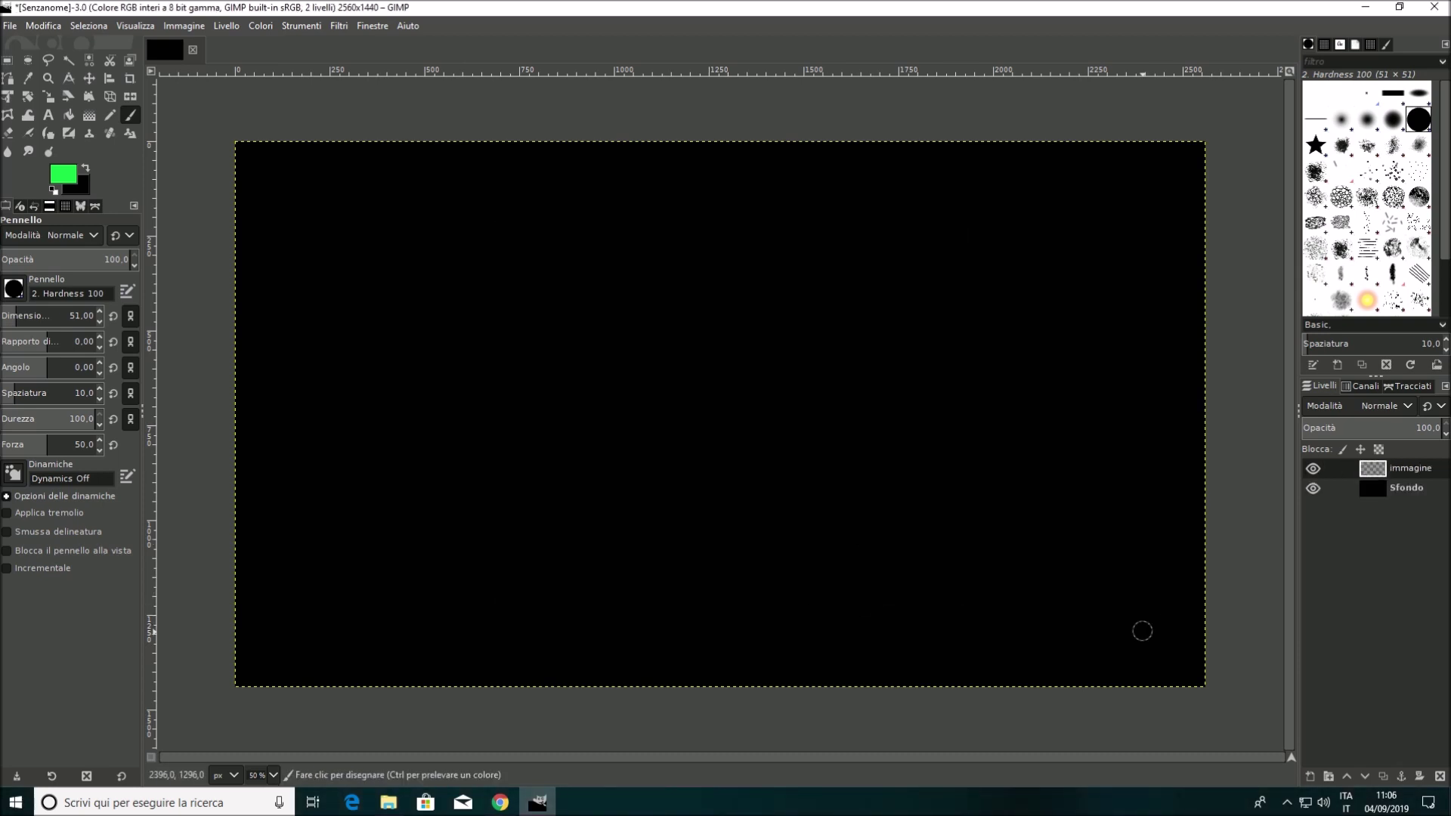
pyautogui.press('r')
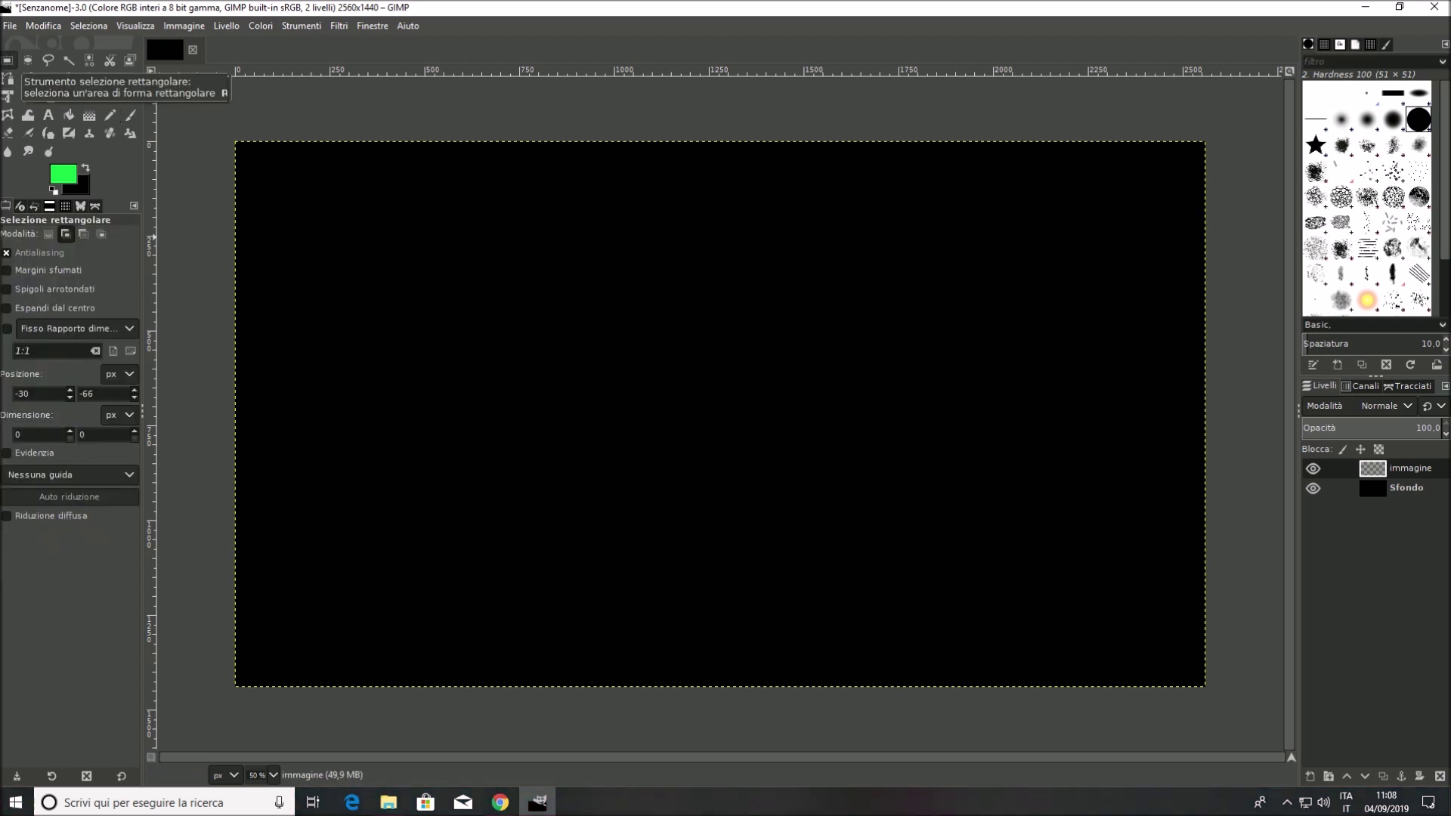
# Draw a rectangular selection on the canvas and size it to 1546 × 423 pixels.
pyautogui.moveTo(338, 240); pyautogui.dragTo(752, 442)
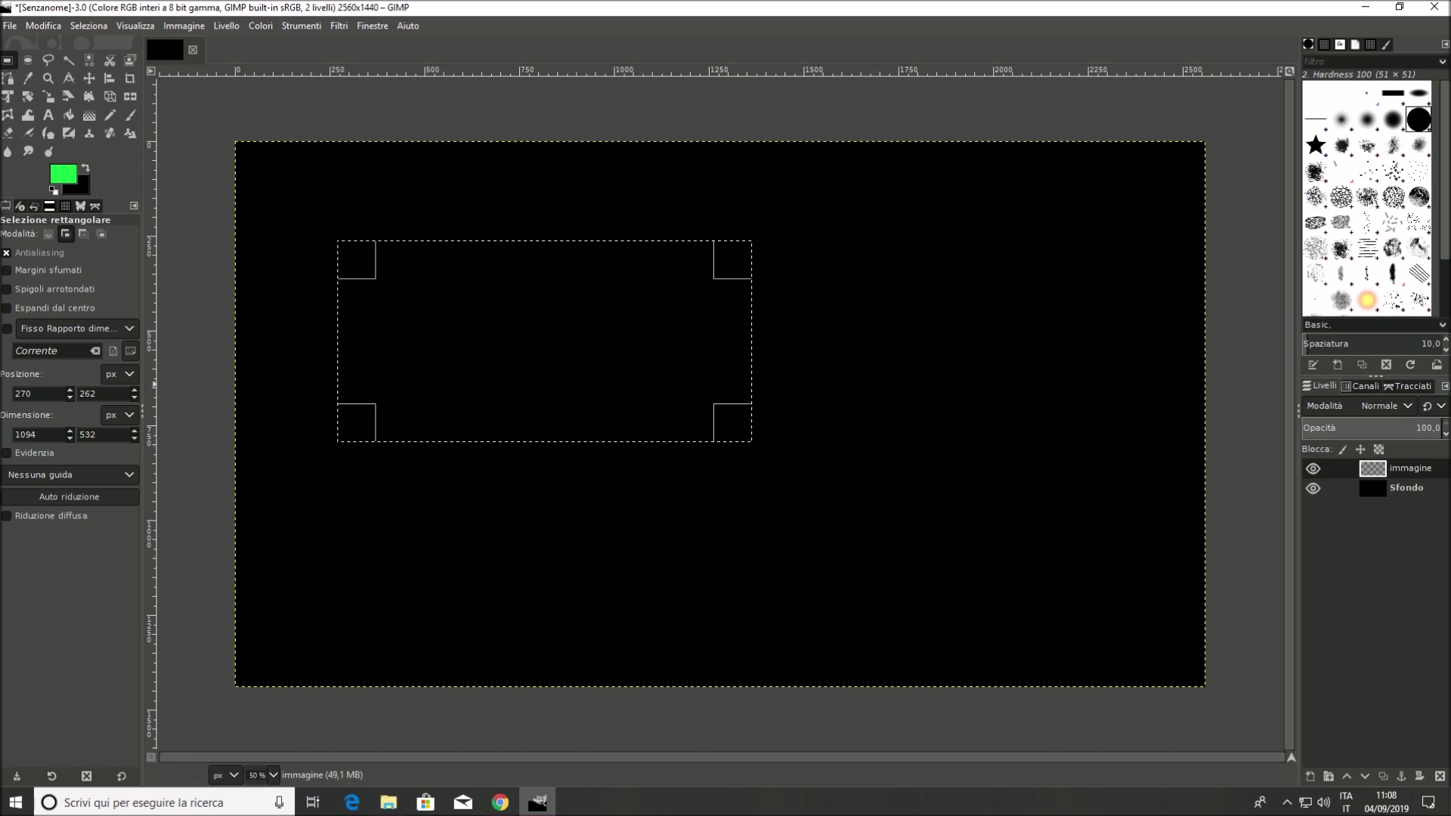
pyautogui.doubleClick(30, 435)
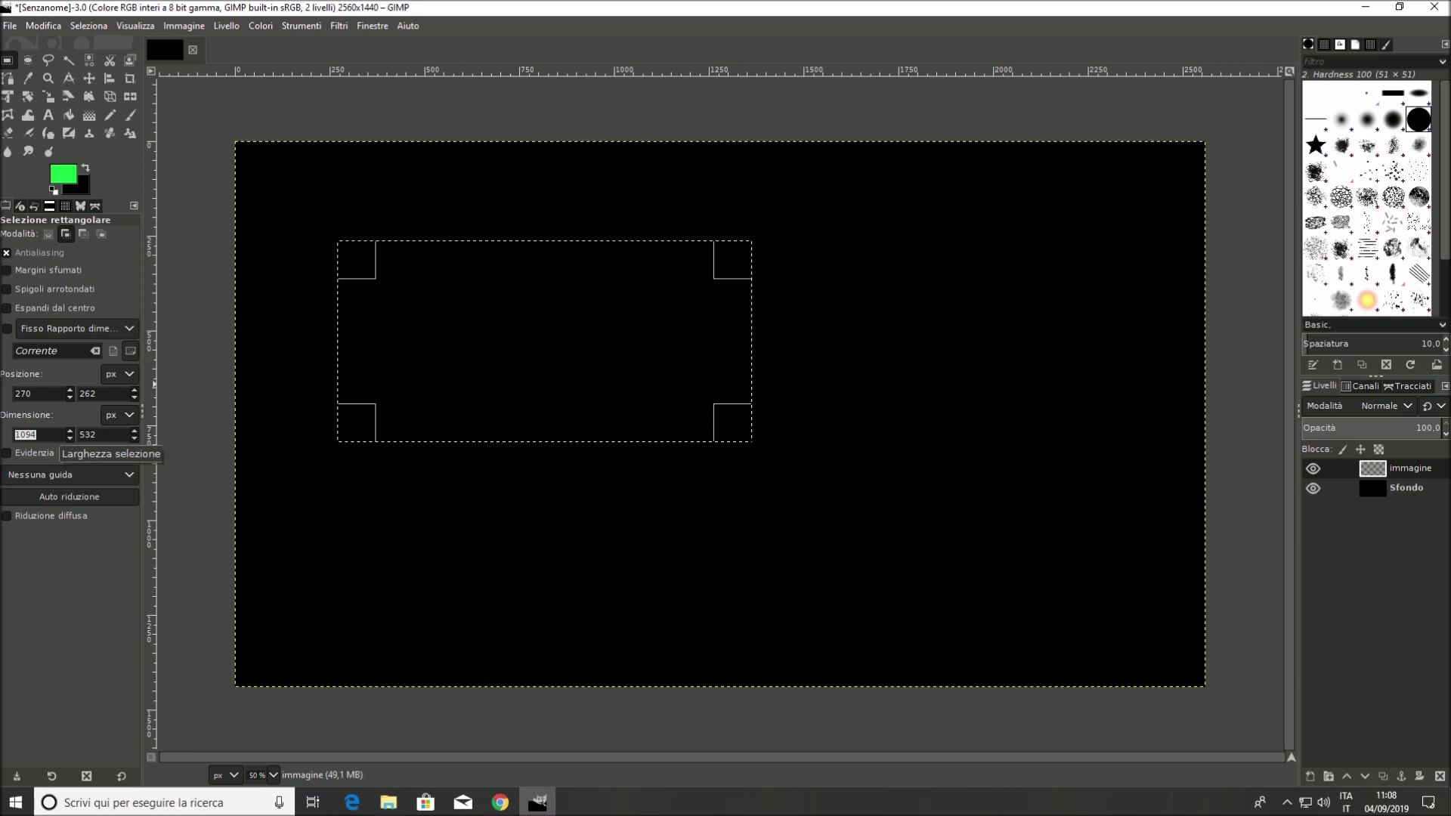
pyautogui.write('1546')
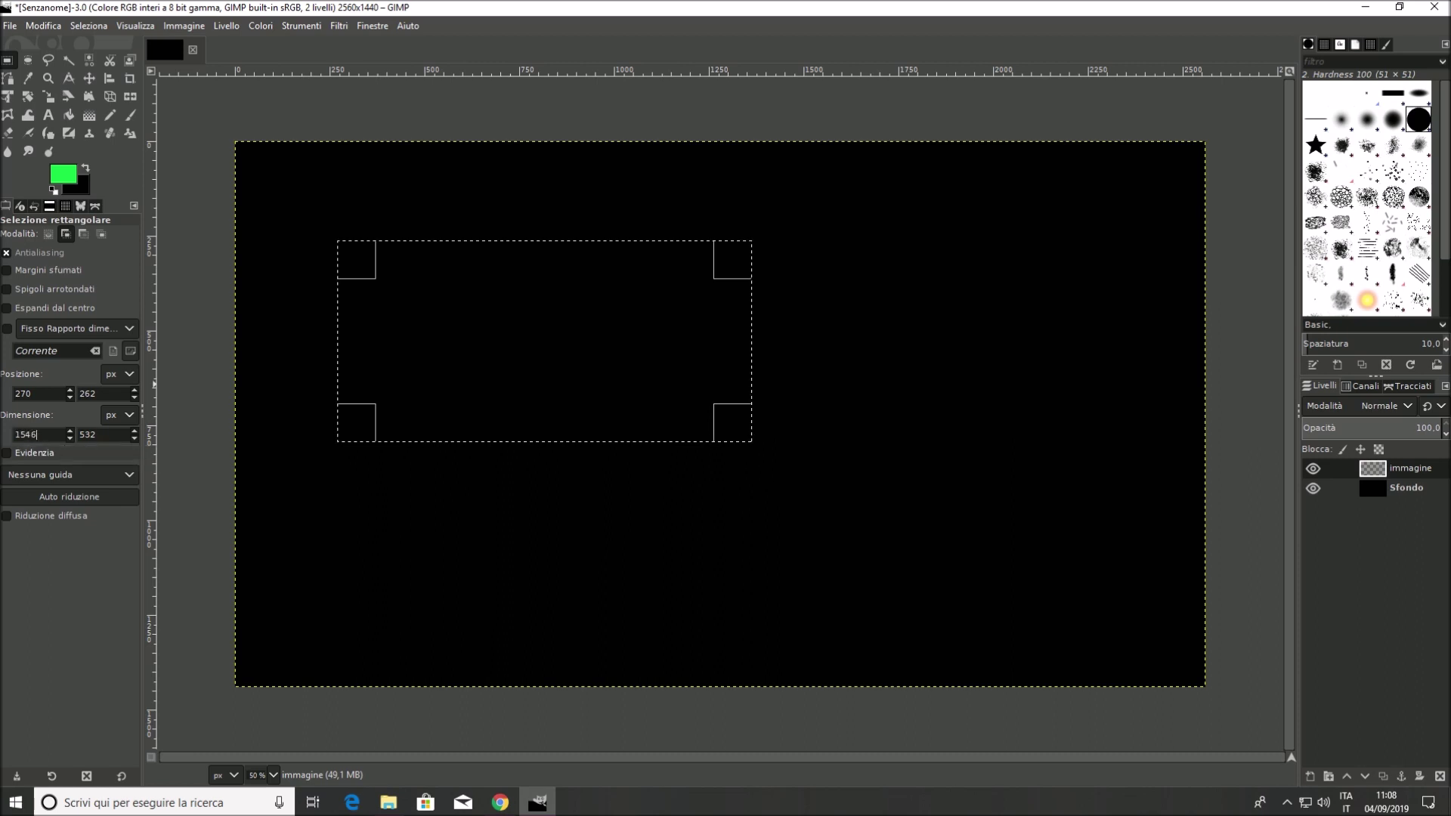
pyautogui.press('Tab')
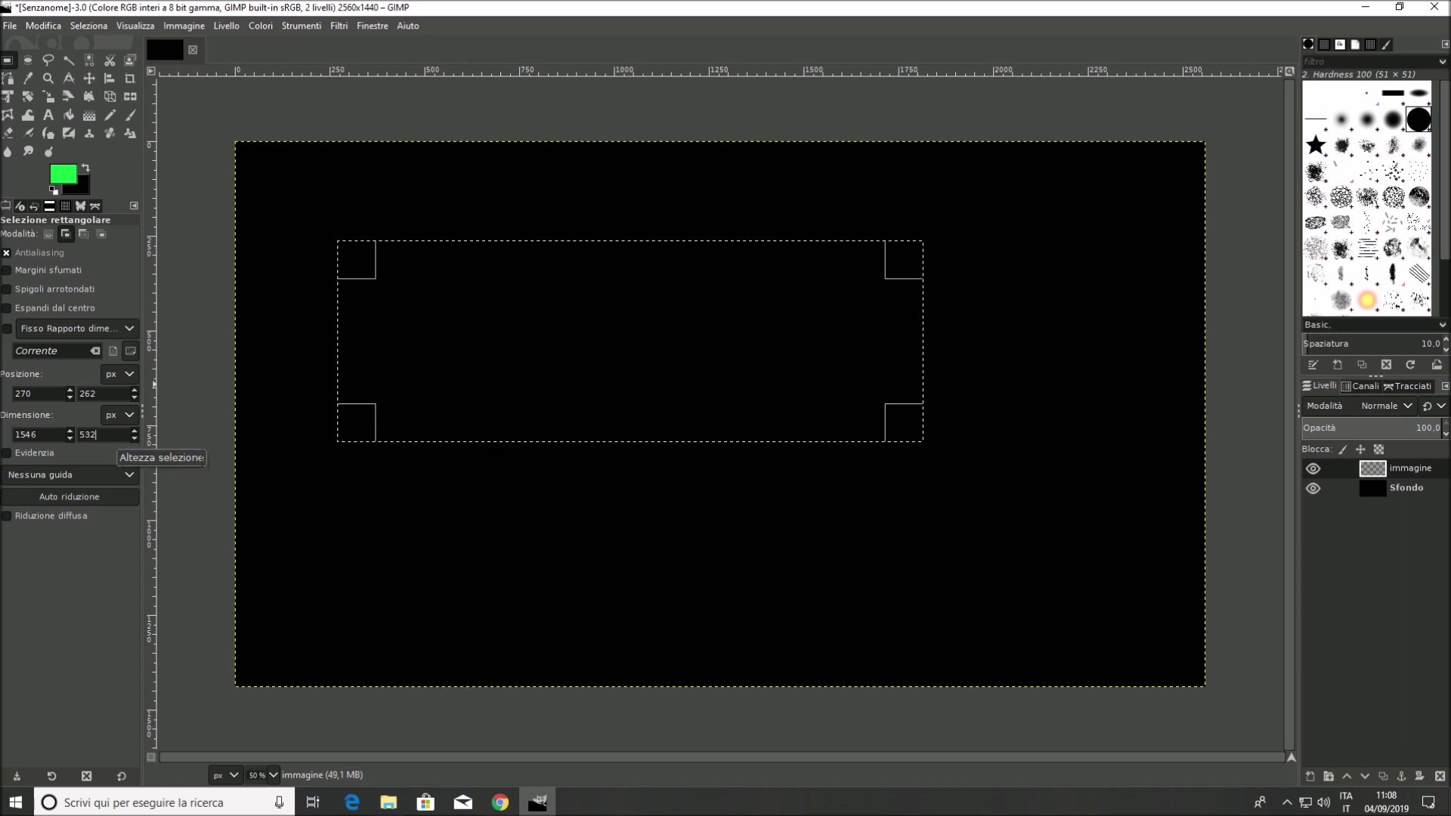
pyautogui.press('BackSpace')
pyautogui.press('BackSpace')
pyautogui.press('BackSpace')
pyautogui.write('4')
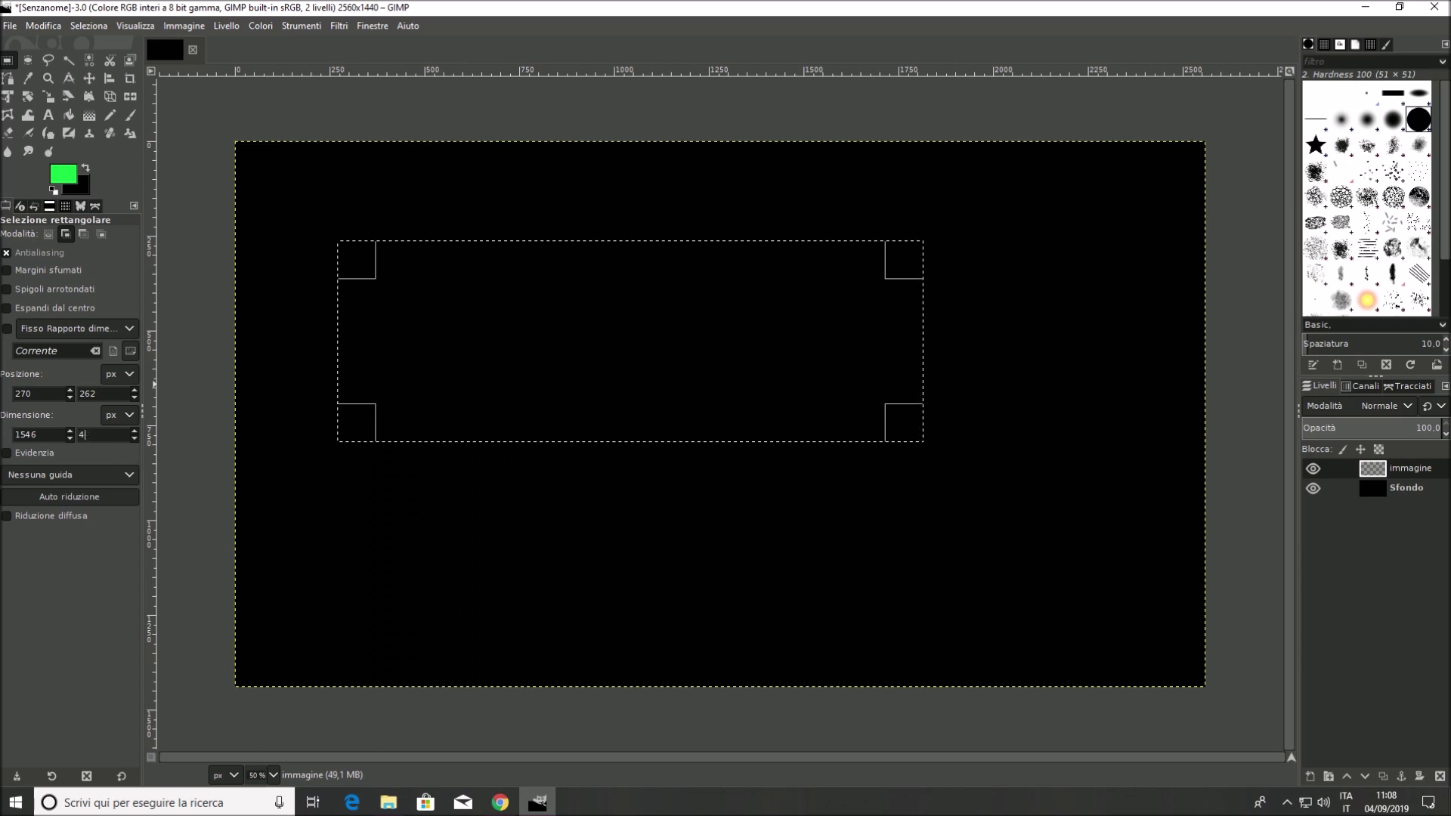
pyautogui.write('23')
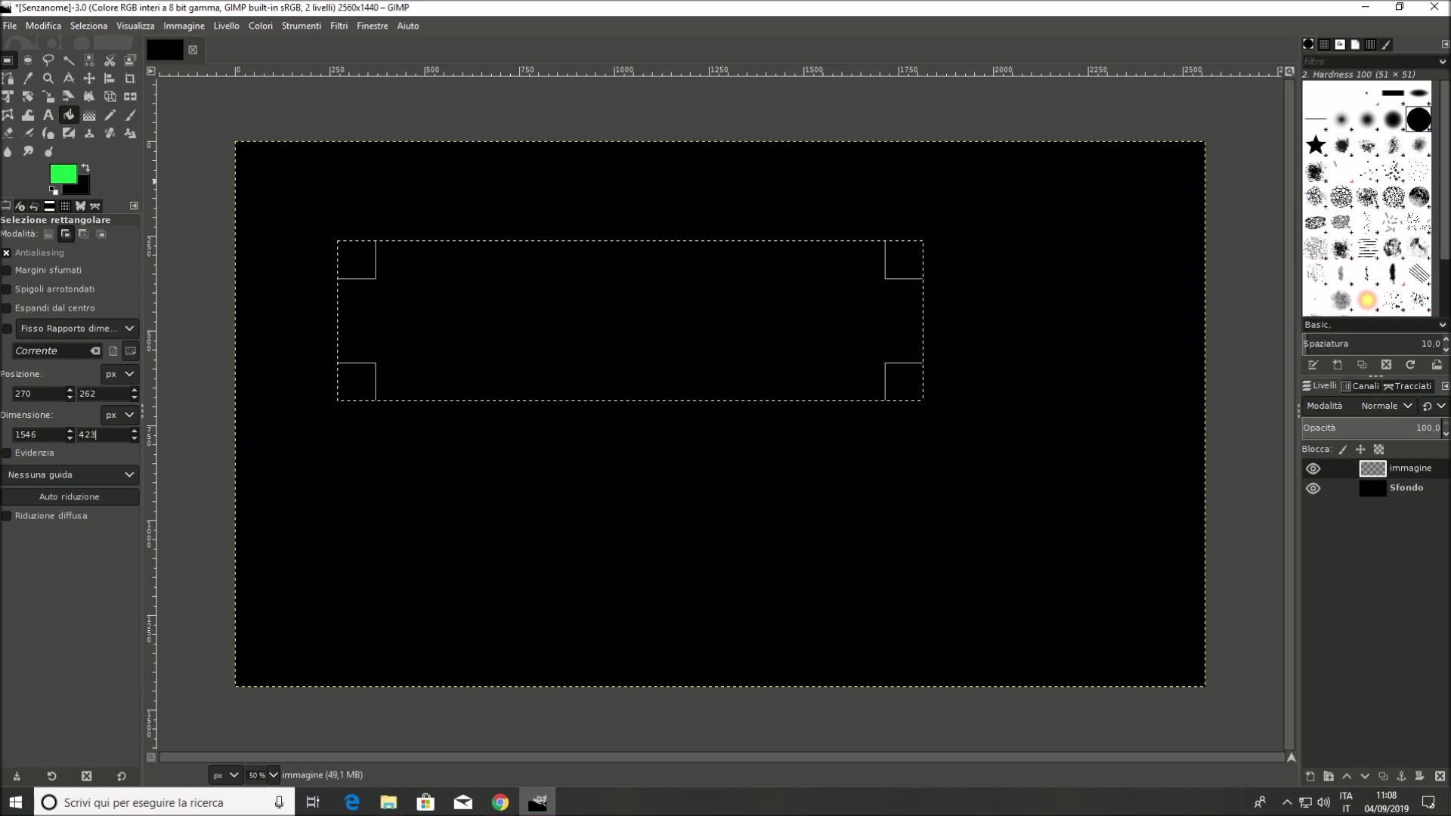
pyautogui.click(69, 115)
# Fill the selected rectangle with white, then select nothing.
pyautogui.click(64, 175)
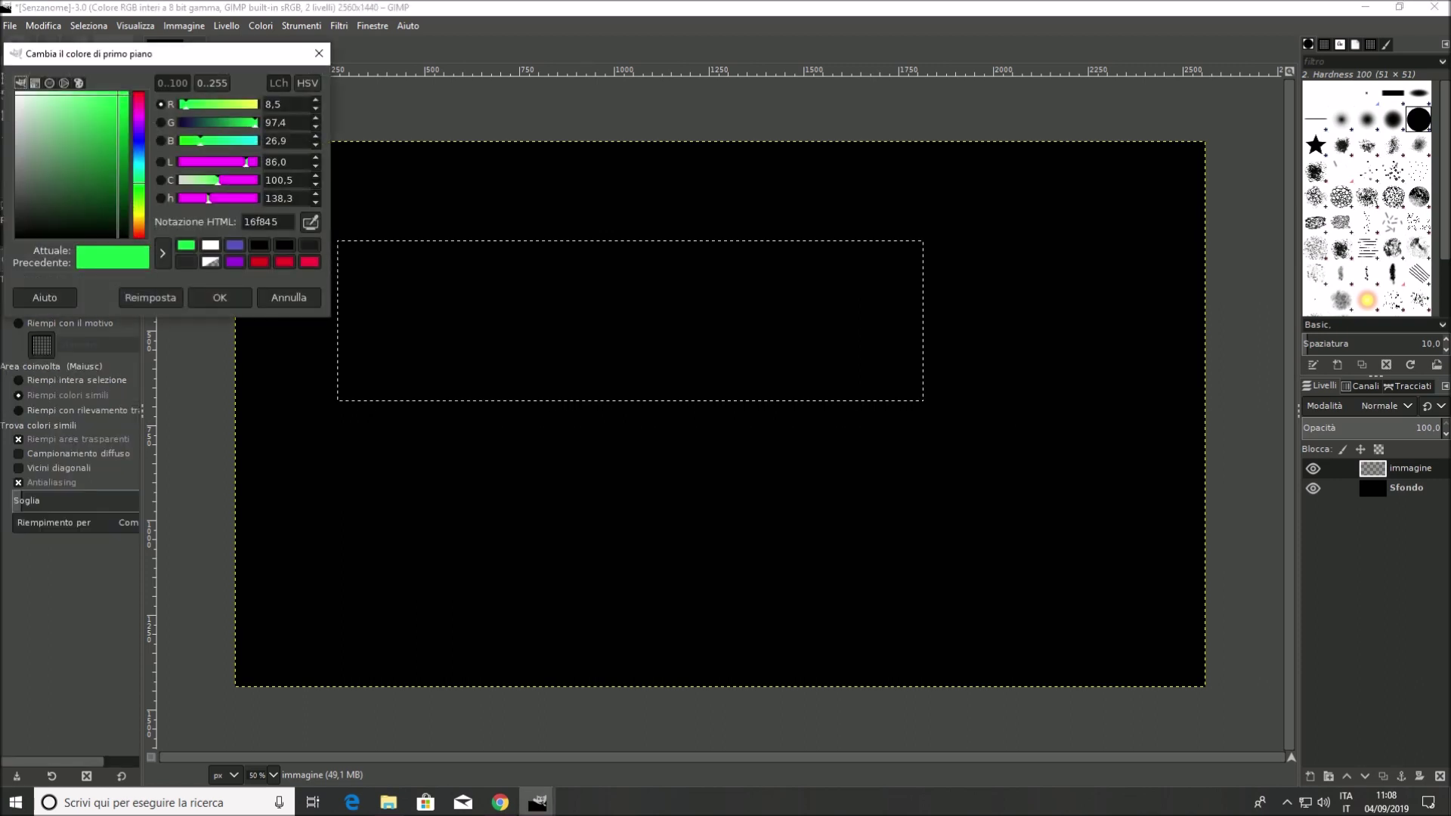
pyautogui.click(219, 297)
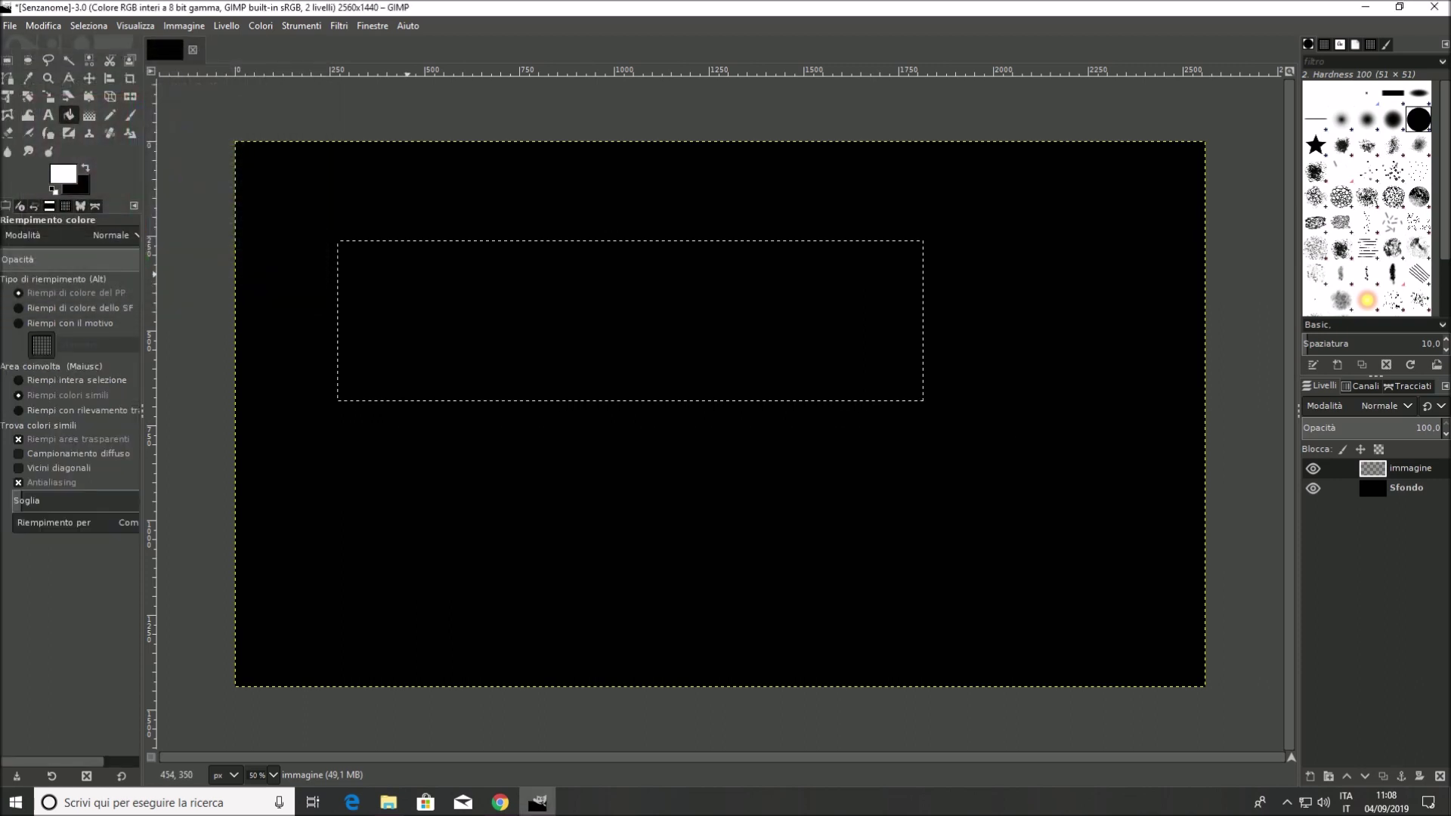
pyautogui.click(681, 422)
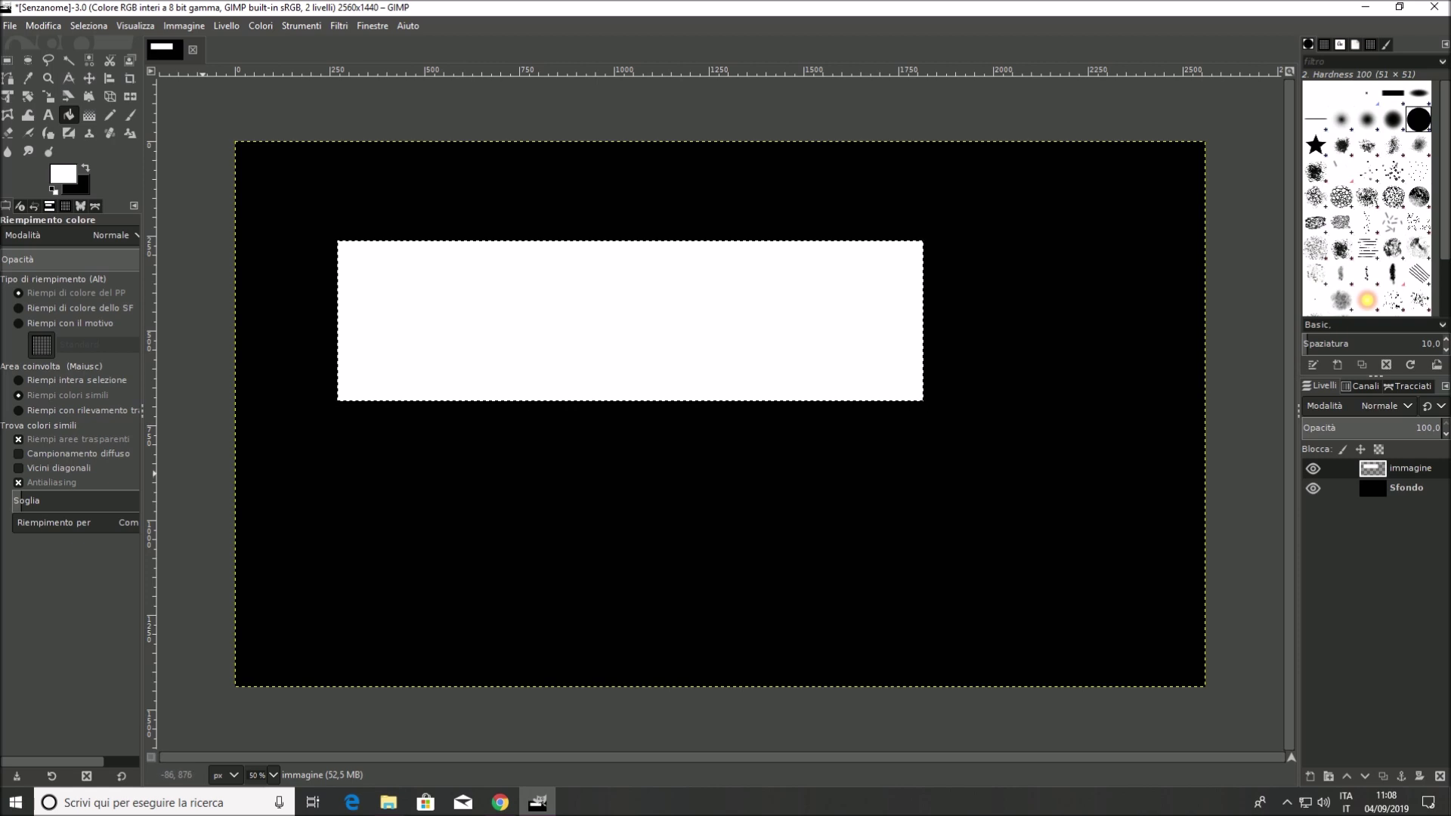
pyautogui.click(89, 25)
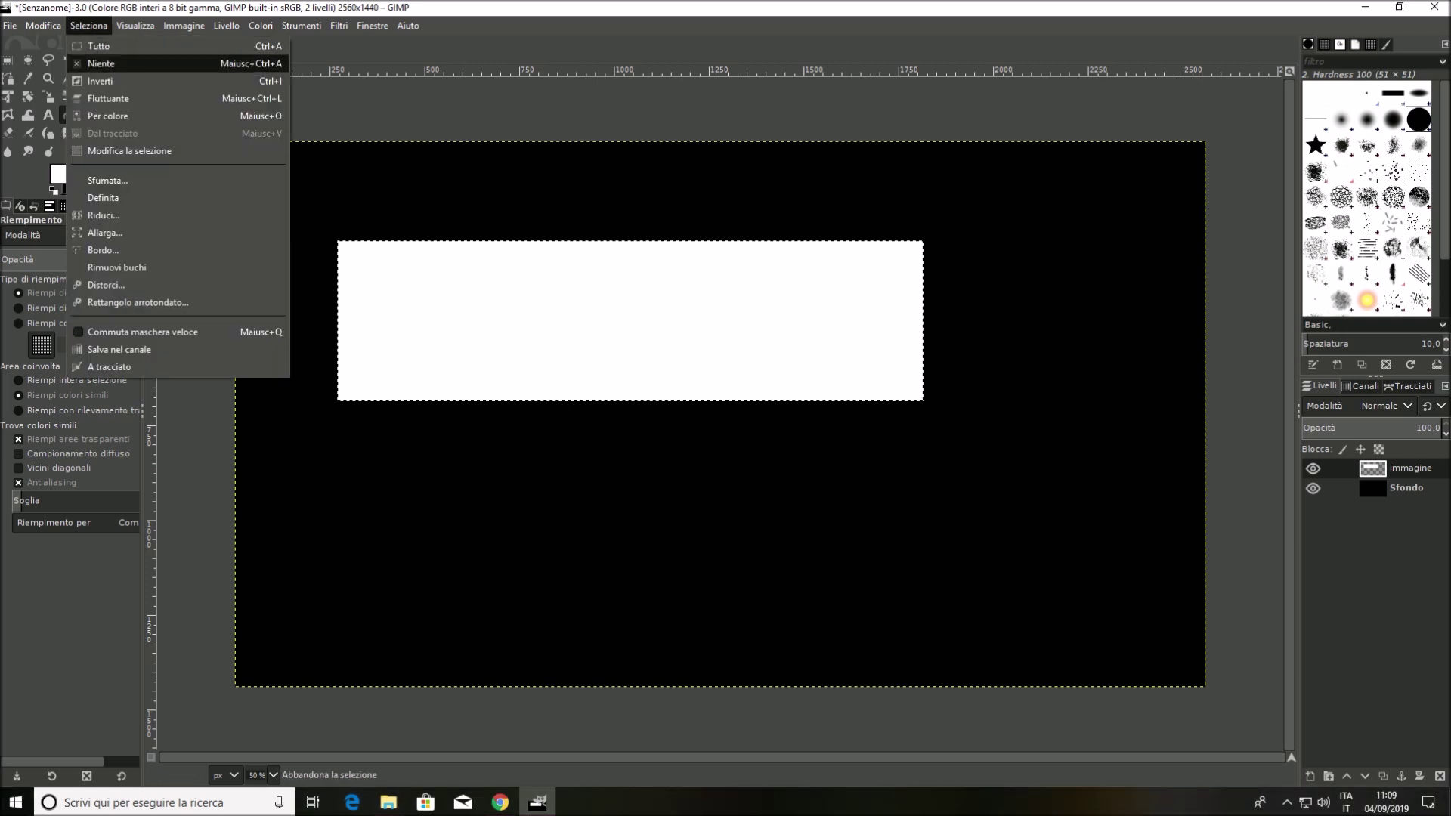
pyautogui.click(113, 64)
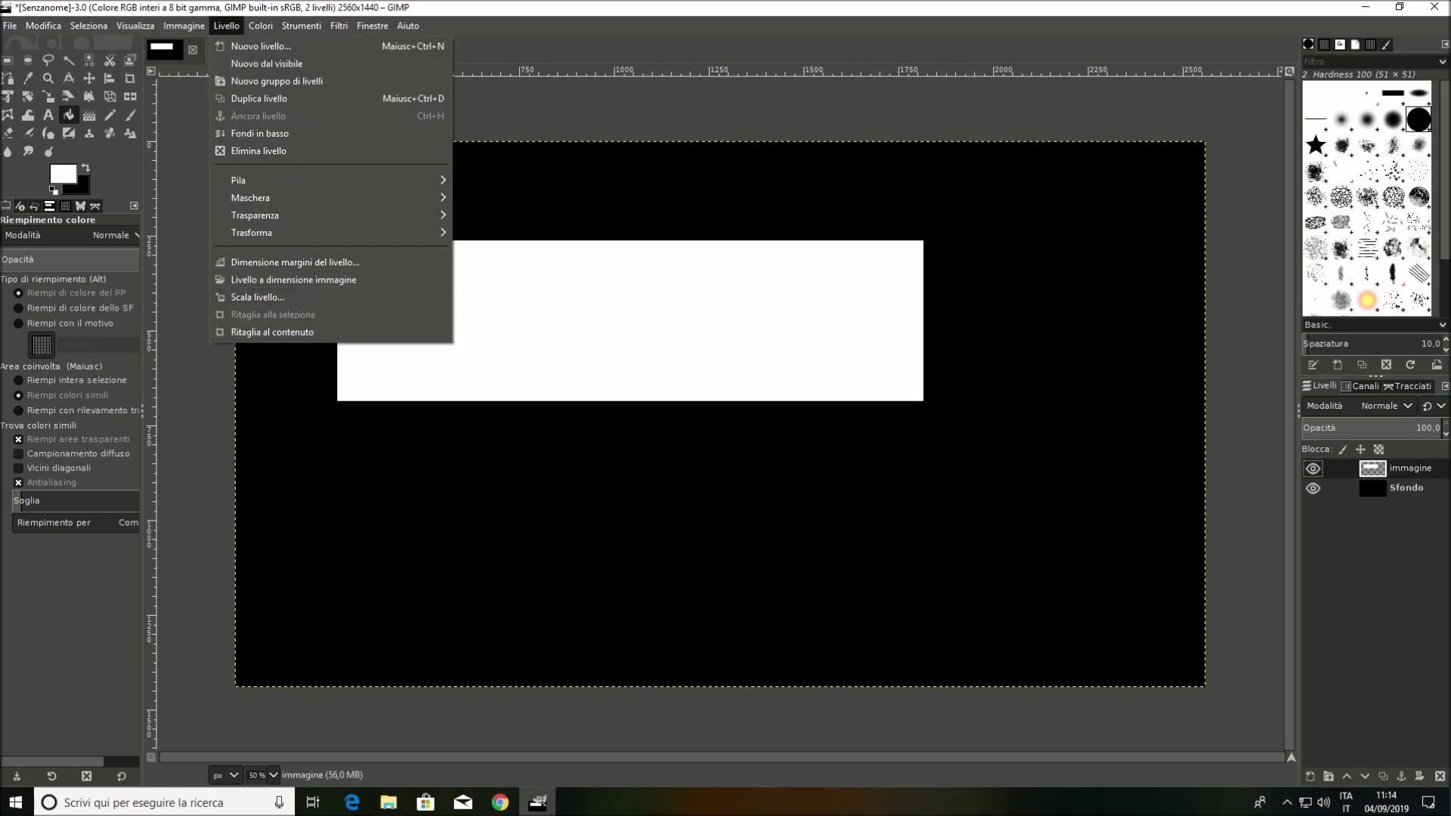
# Crop the immagine layer to its content and centre it horizontally and vertically on the canvas.
pyautogui.click(273, 333)
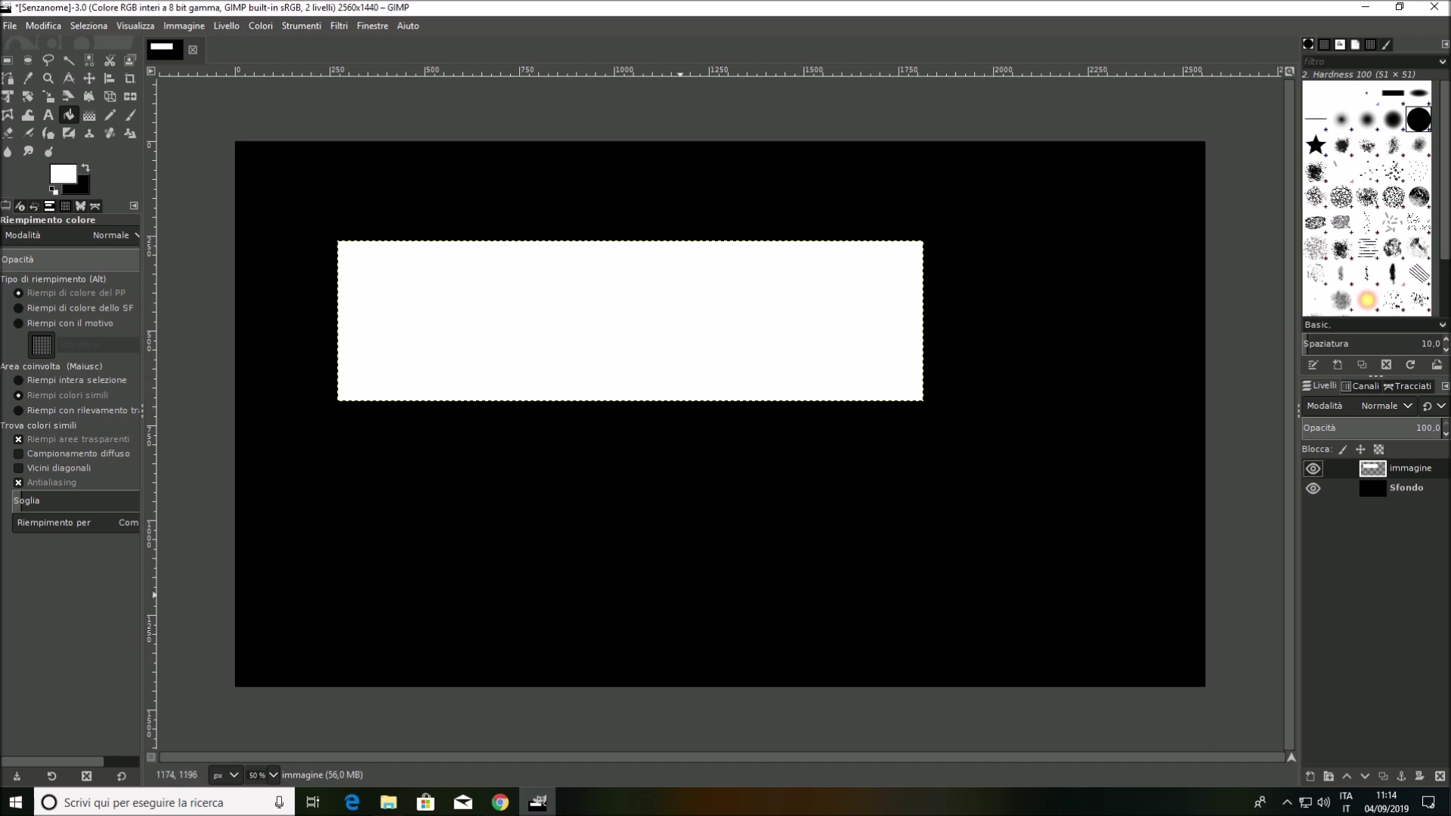
pyautogui.press('q')
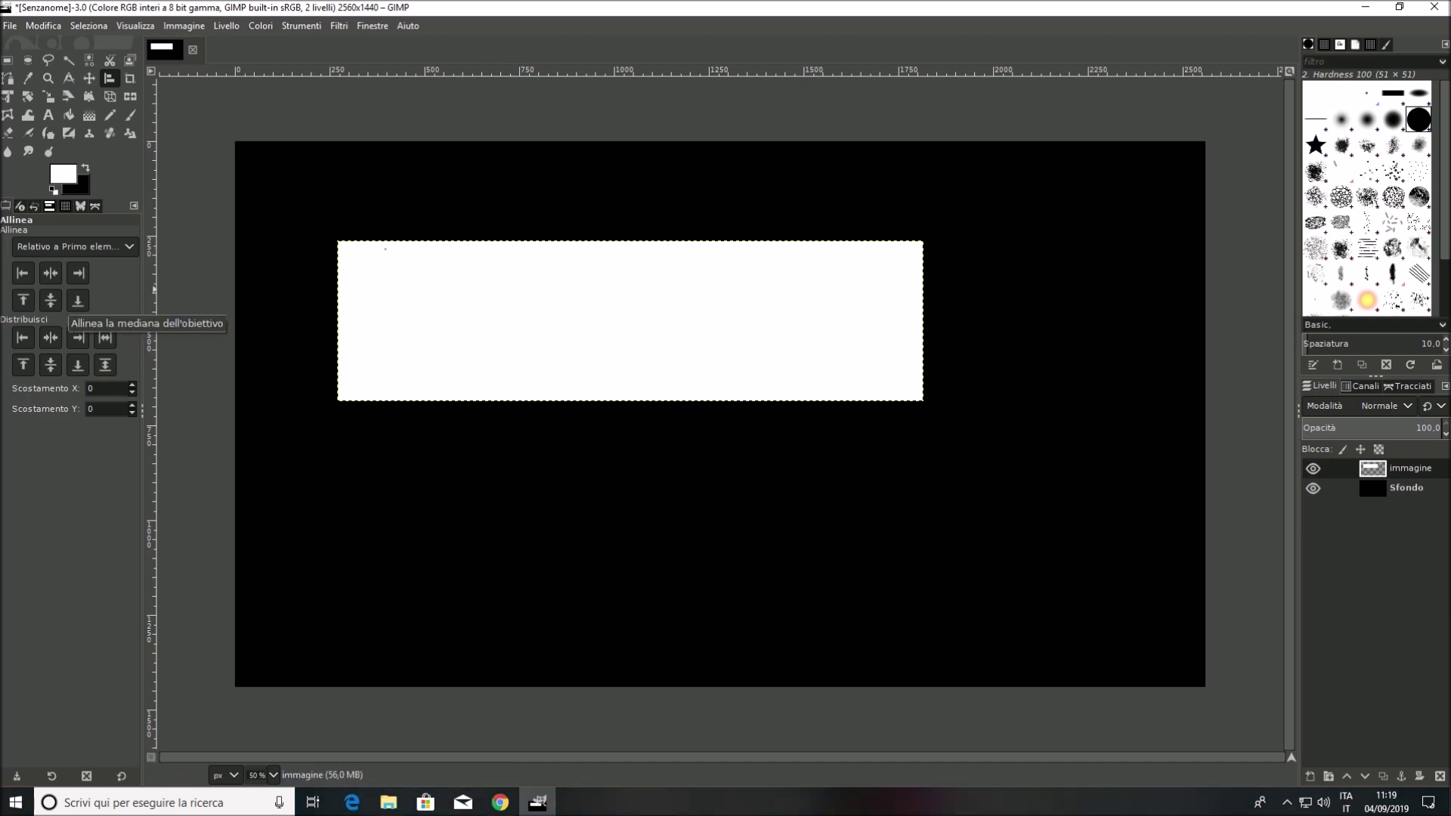
pyautogui.click(50, 273)
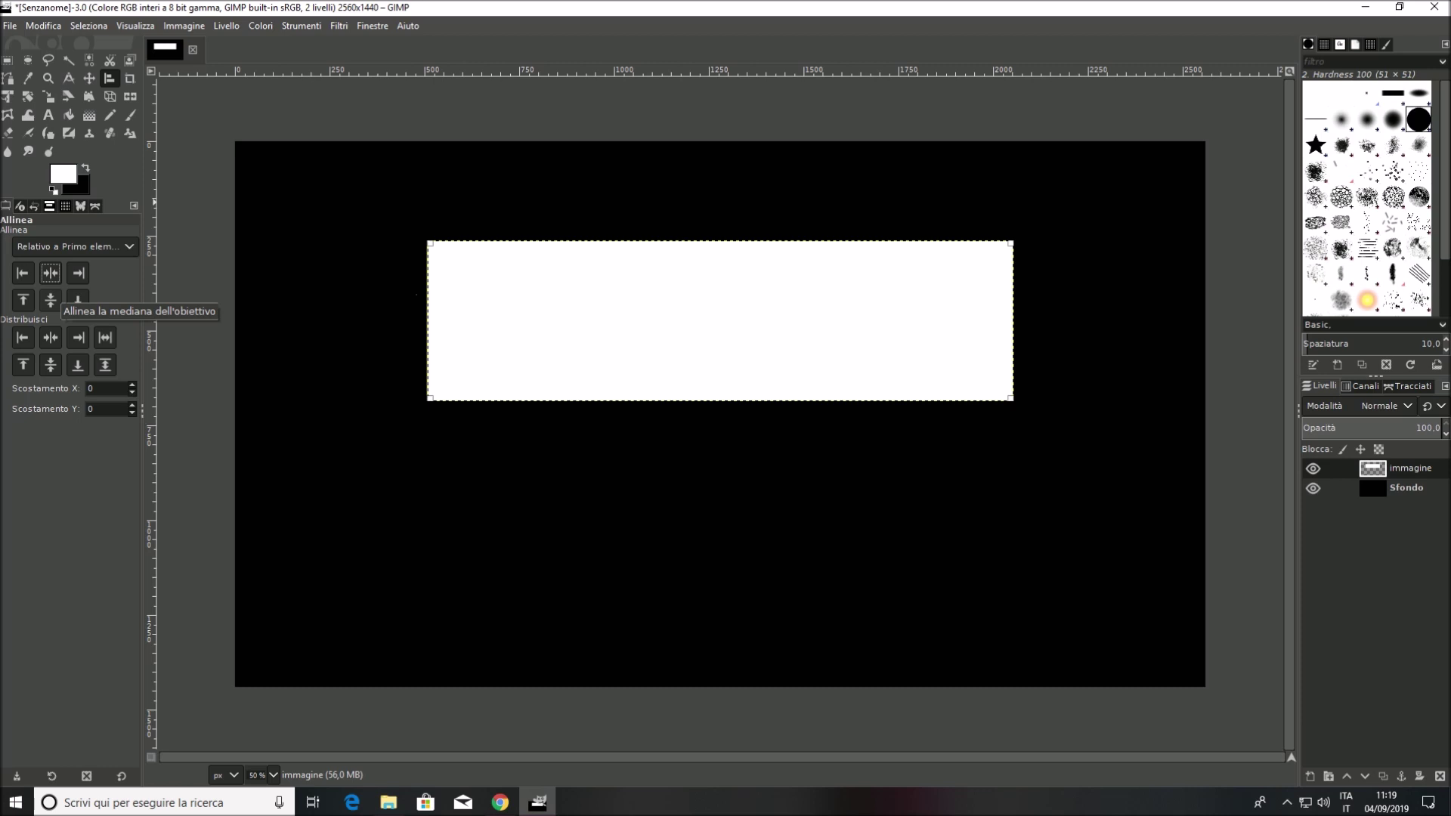
pyautogui.click(51, 300)
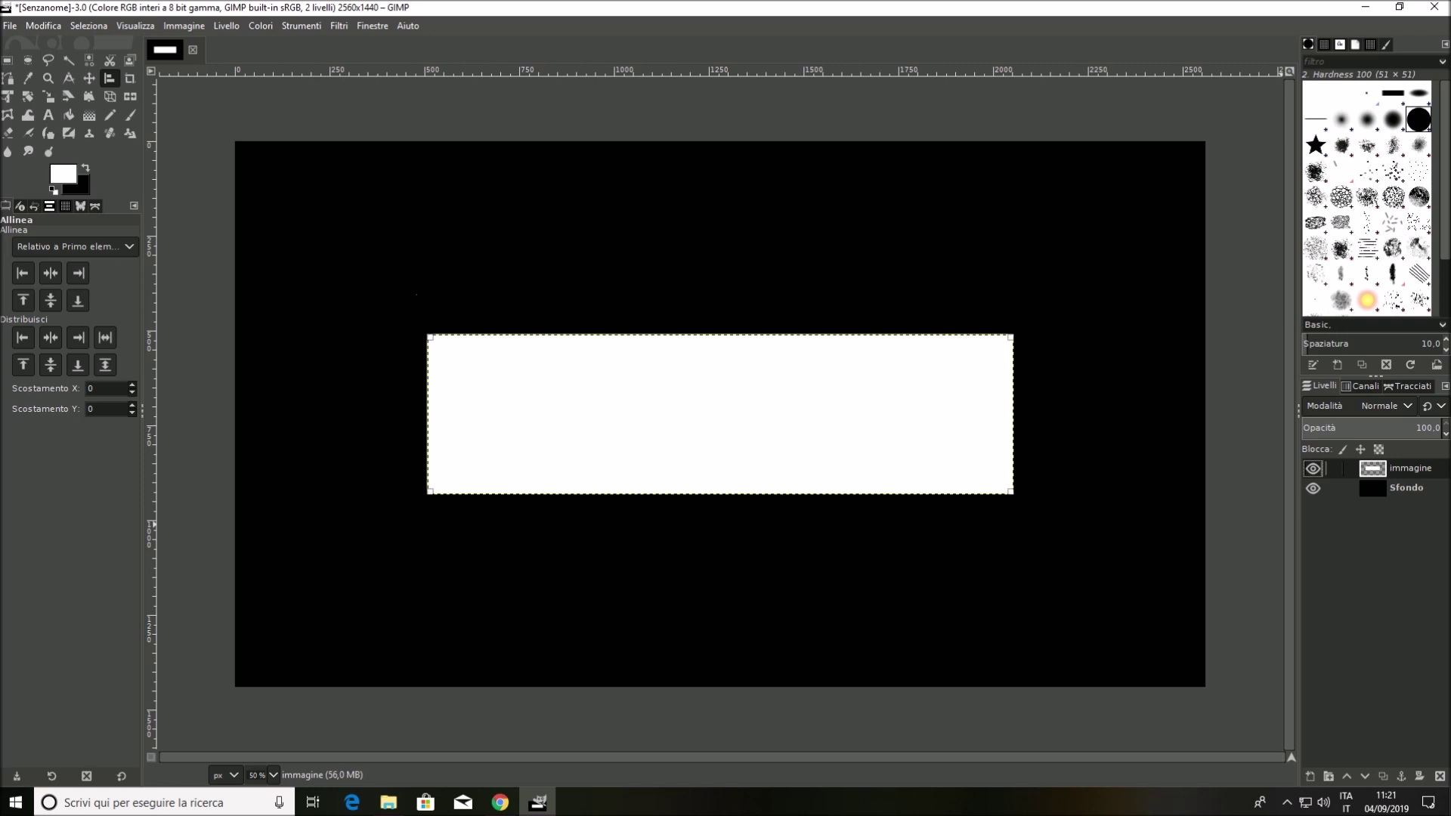
# Apply Alfa a selezione on the white immagine layer to select the rectangle's outline.
pyautogui.rightClick(1406, 469)
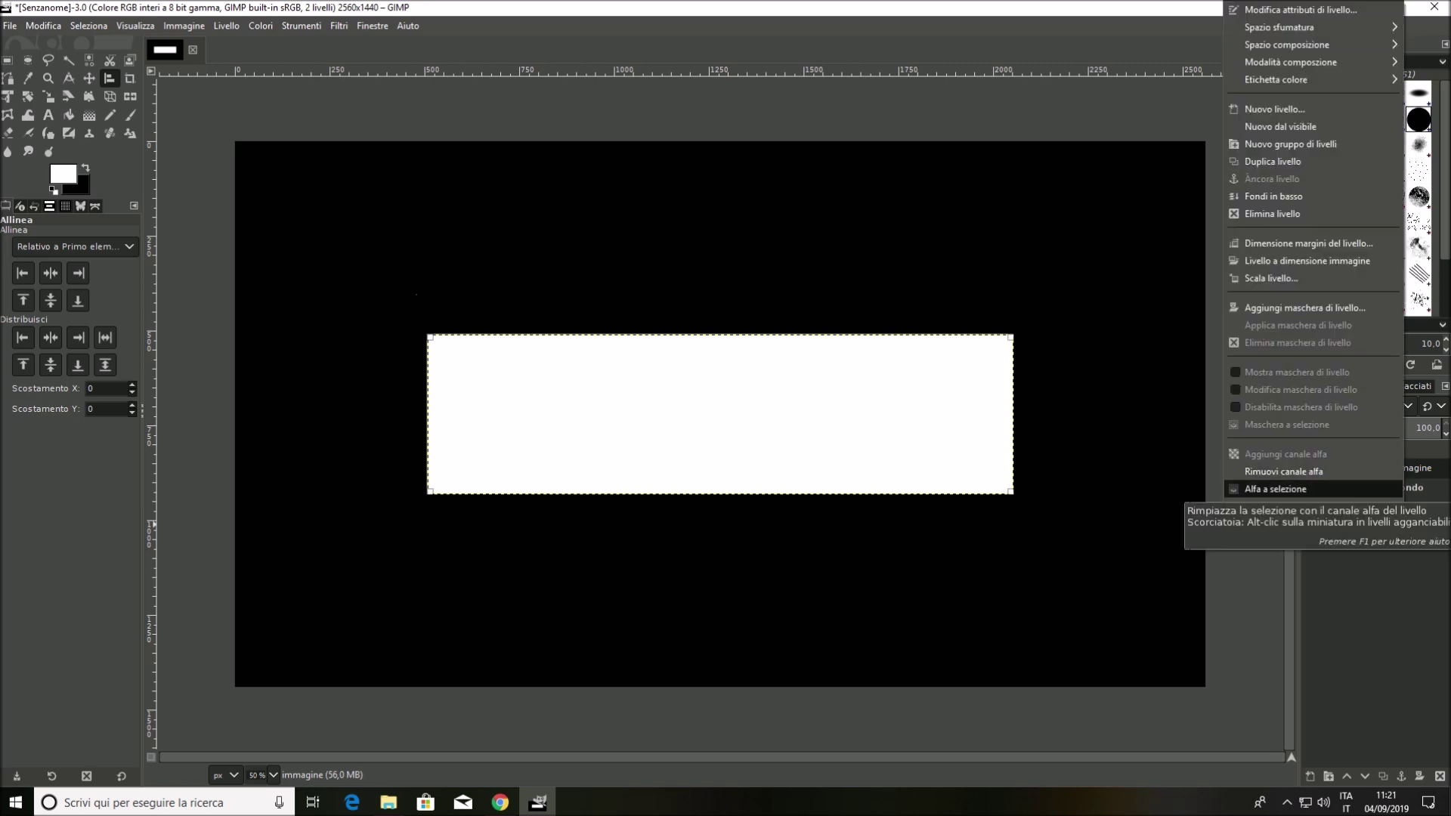
pyautogui.click(1278, 489)
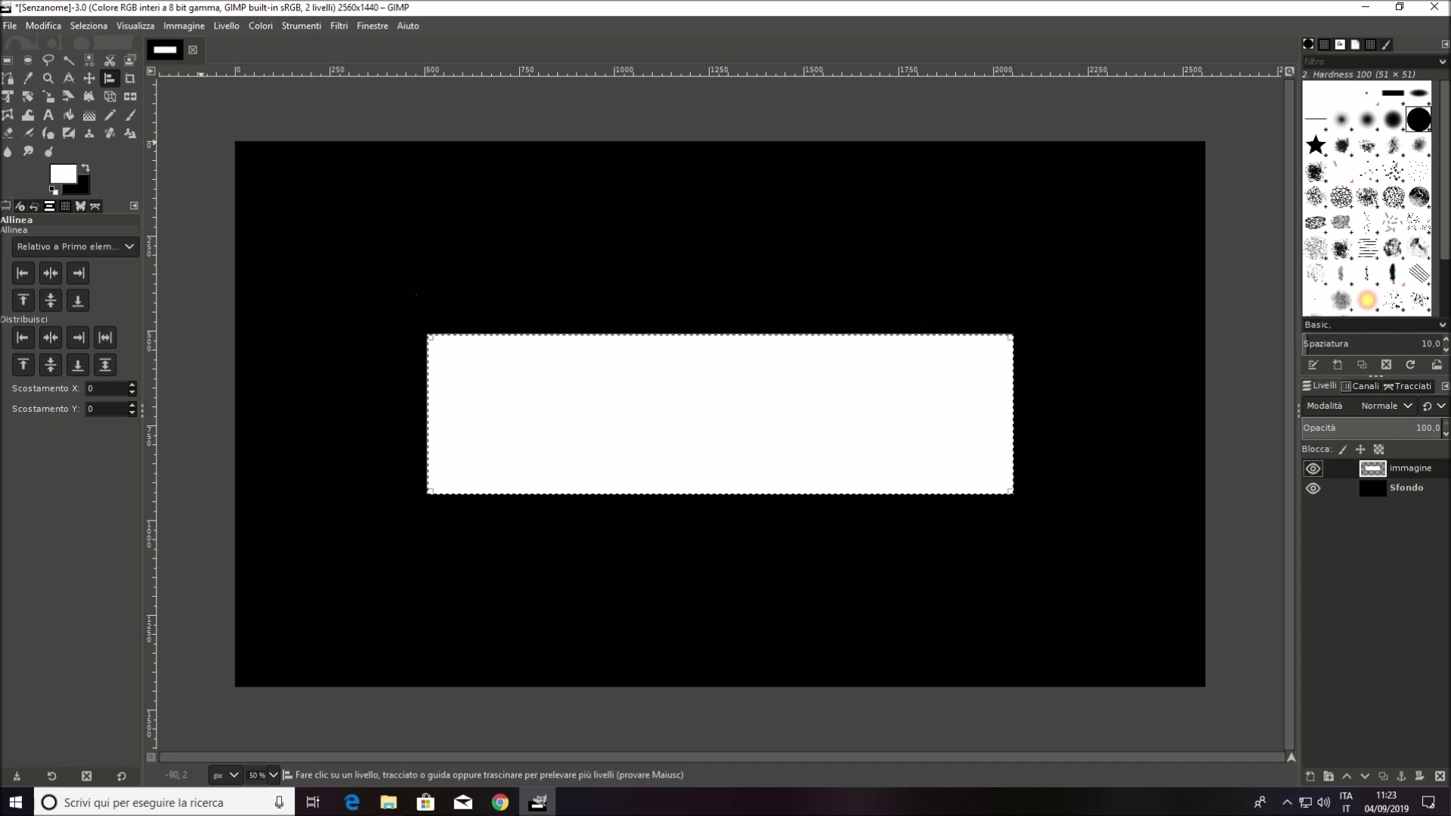
# Create guides from the selection around the rectangle, then select the whole canvas.
pyautogui.hotkey('alt', 'i')
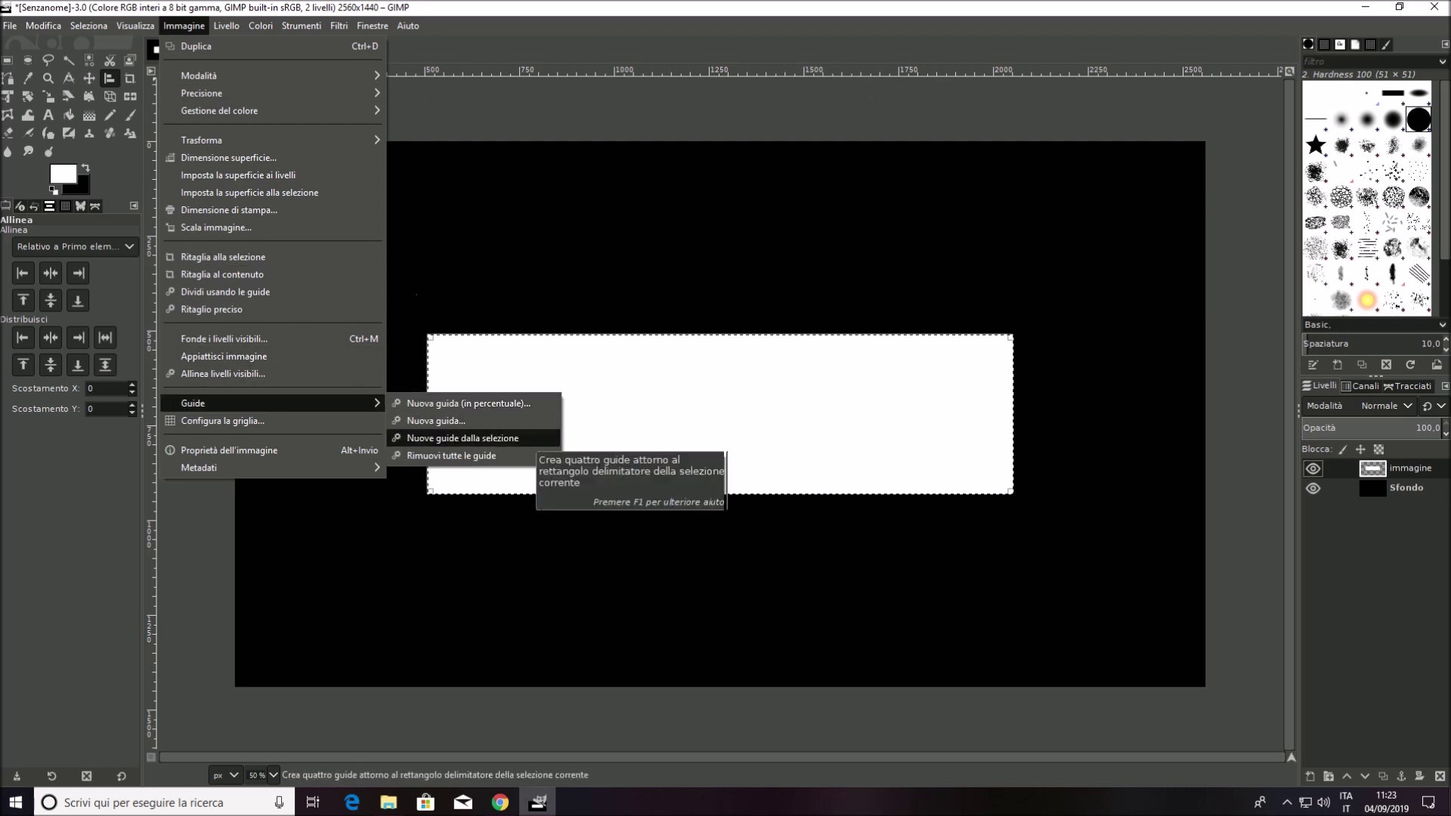
pyautogui.click(462, 438)
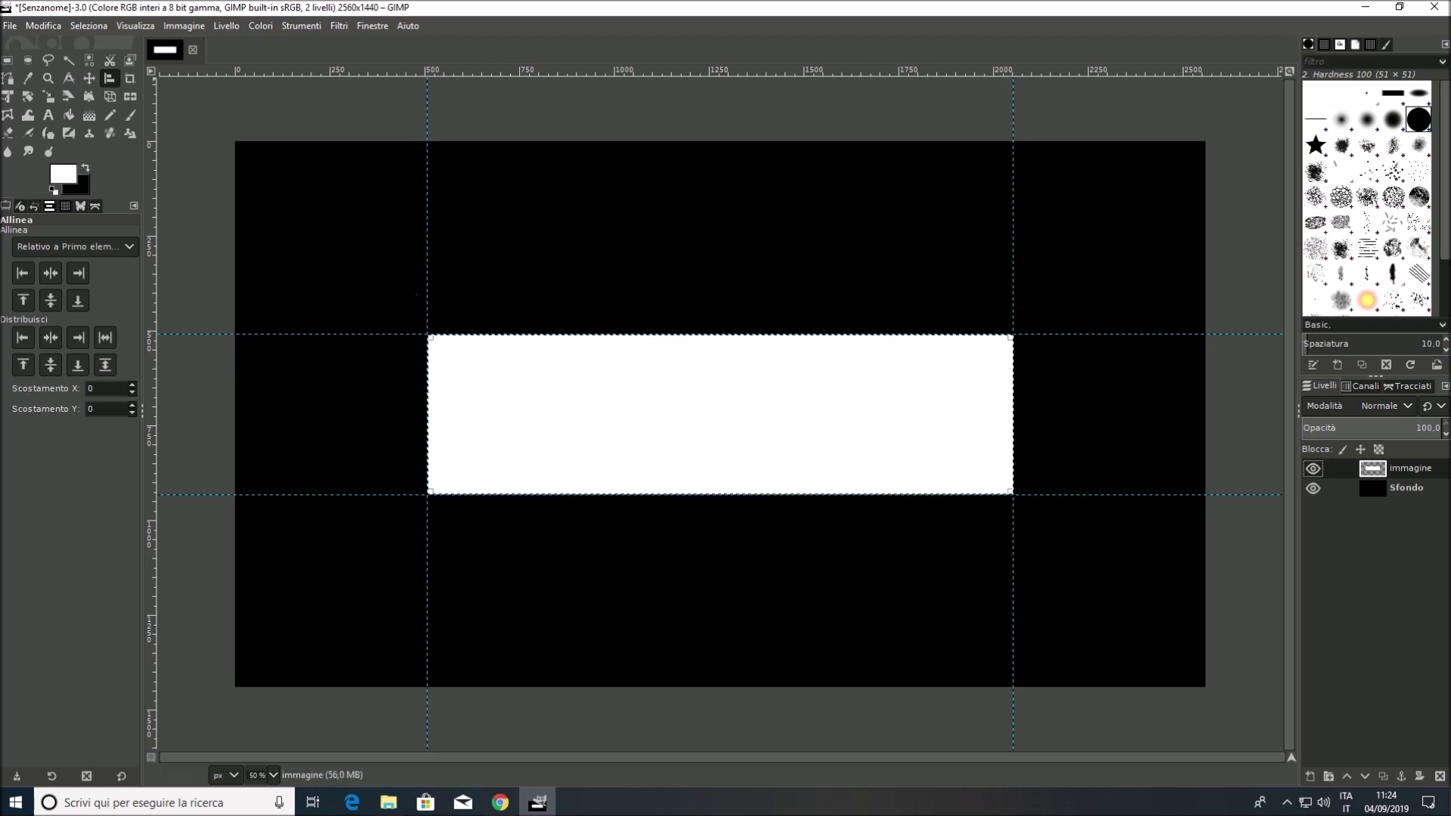
pyautogui.click(88, 25)
pyautogui.click(106, 54)
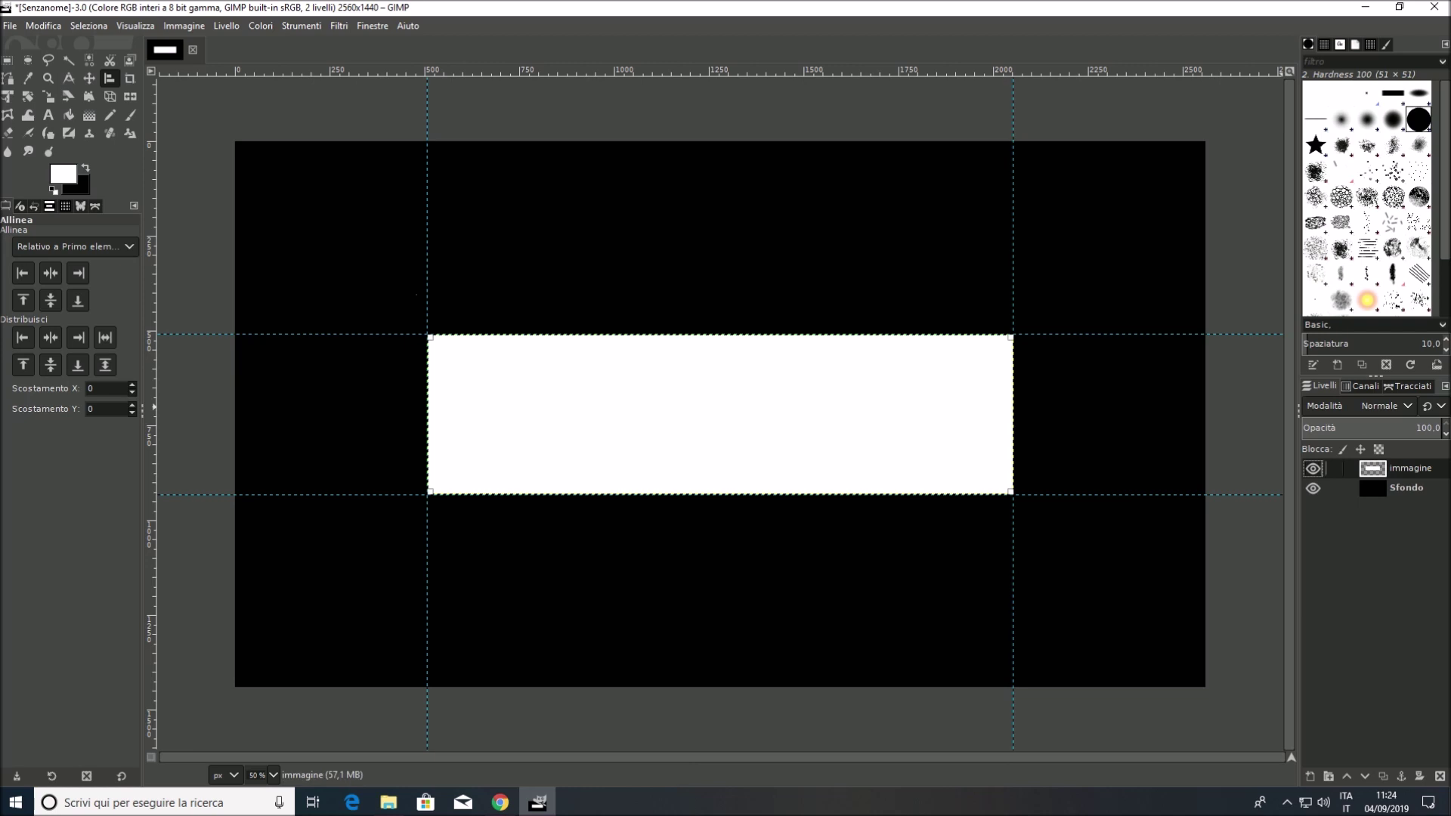
# Delete the white immagine layer, leaving the black Sfondo with its guides.
pyautogui.rightClick(1403, 547)
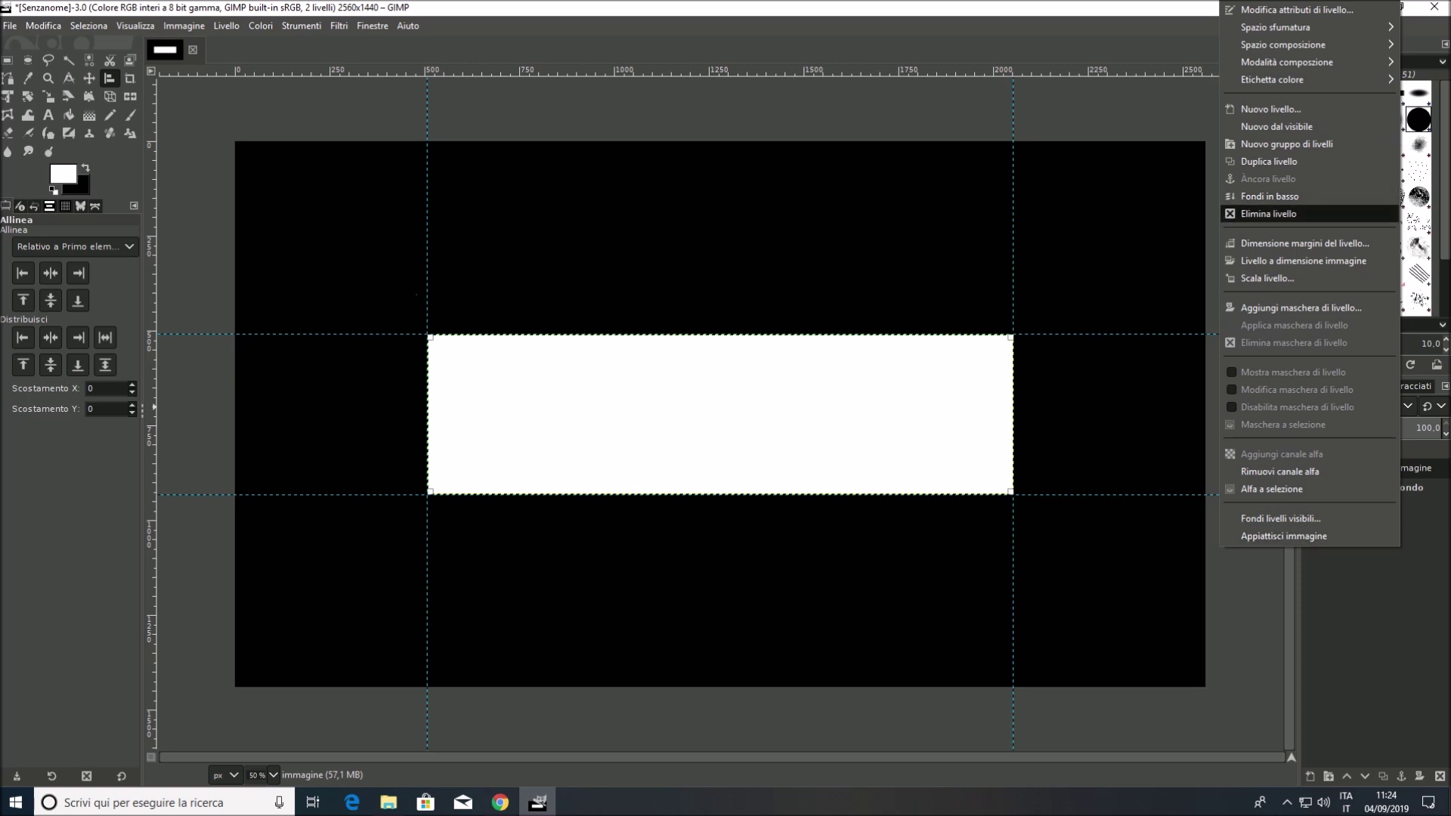
pyautogui.click(1270, 214)
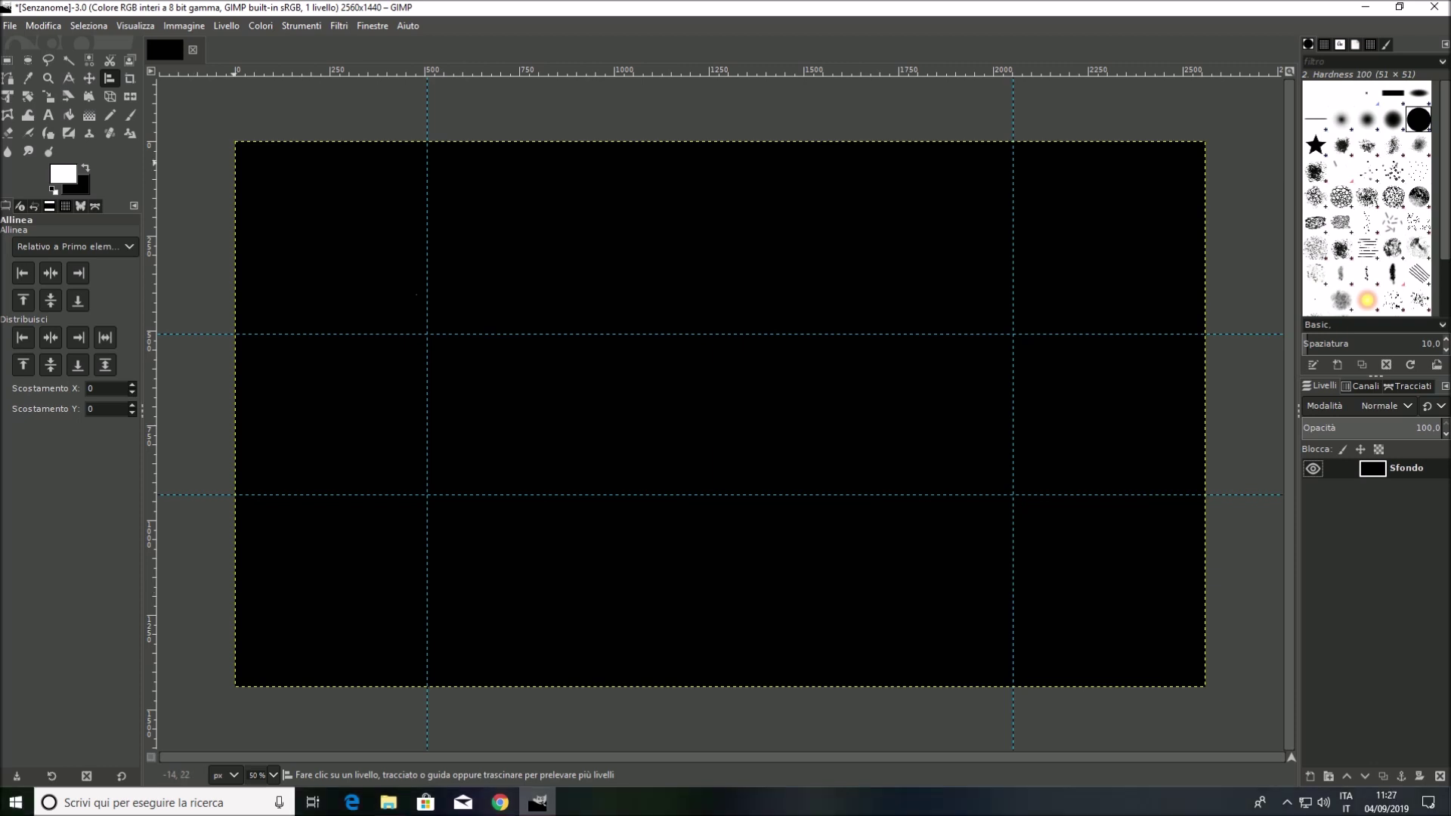
# Add another transparent layer named immagine above Sfondo.
pyautogui.click(226, 25)
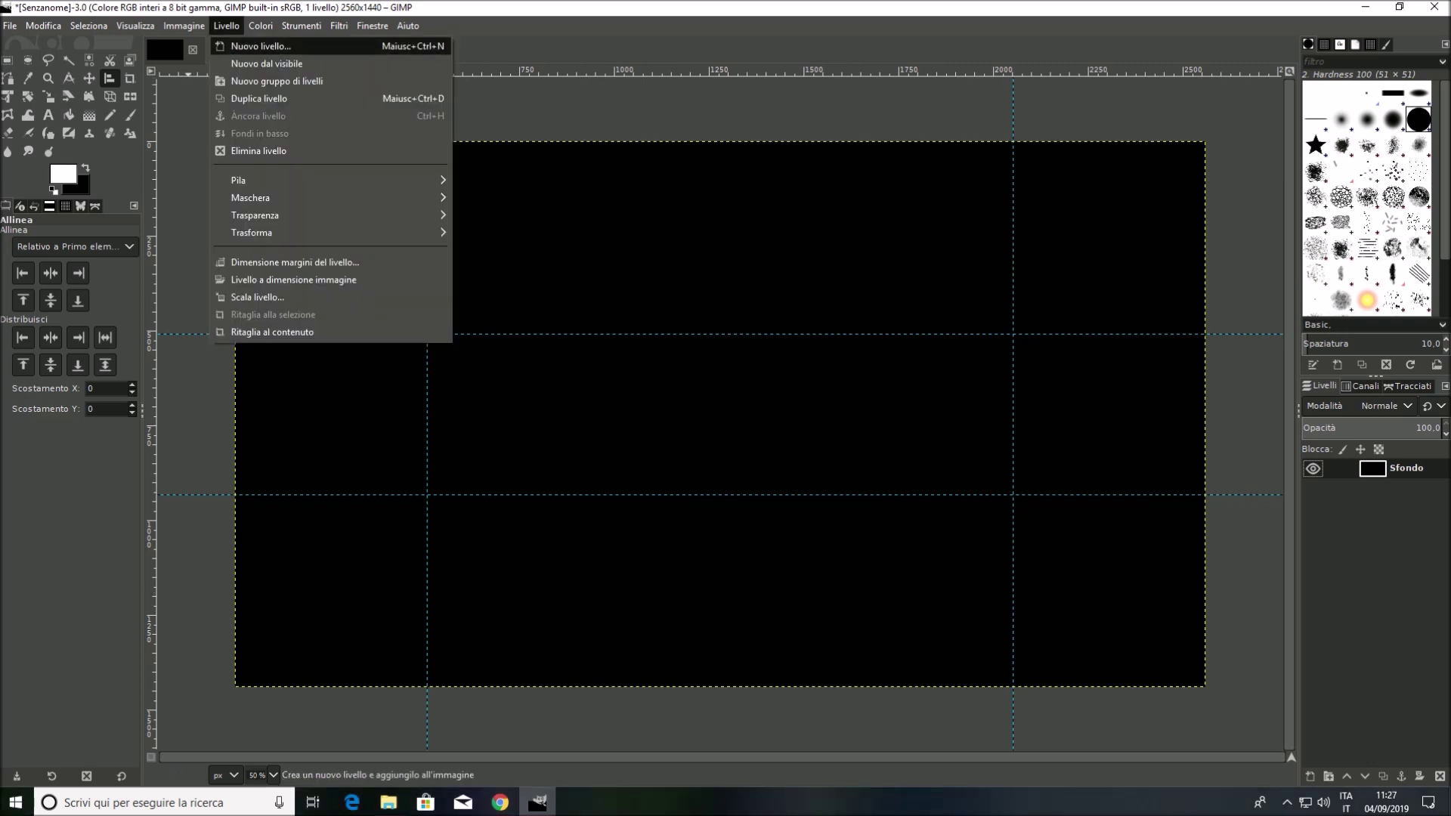
pyautogui.click(261, 46)
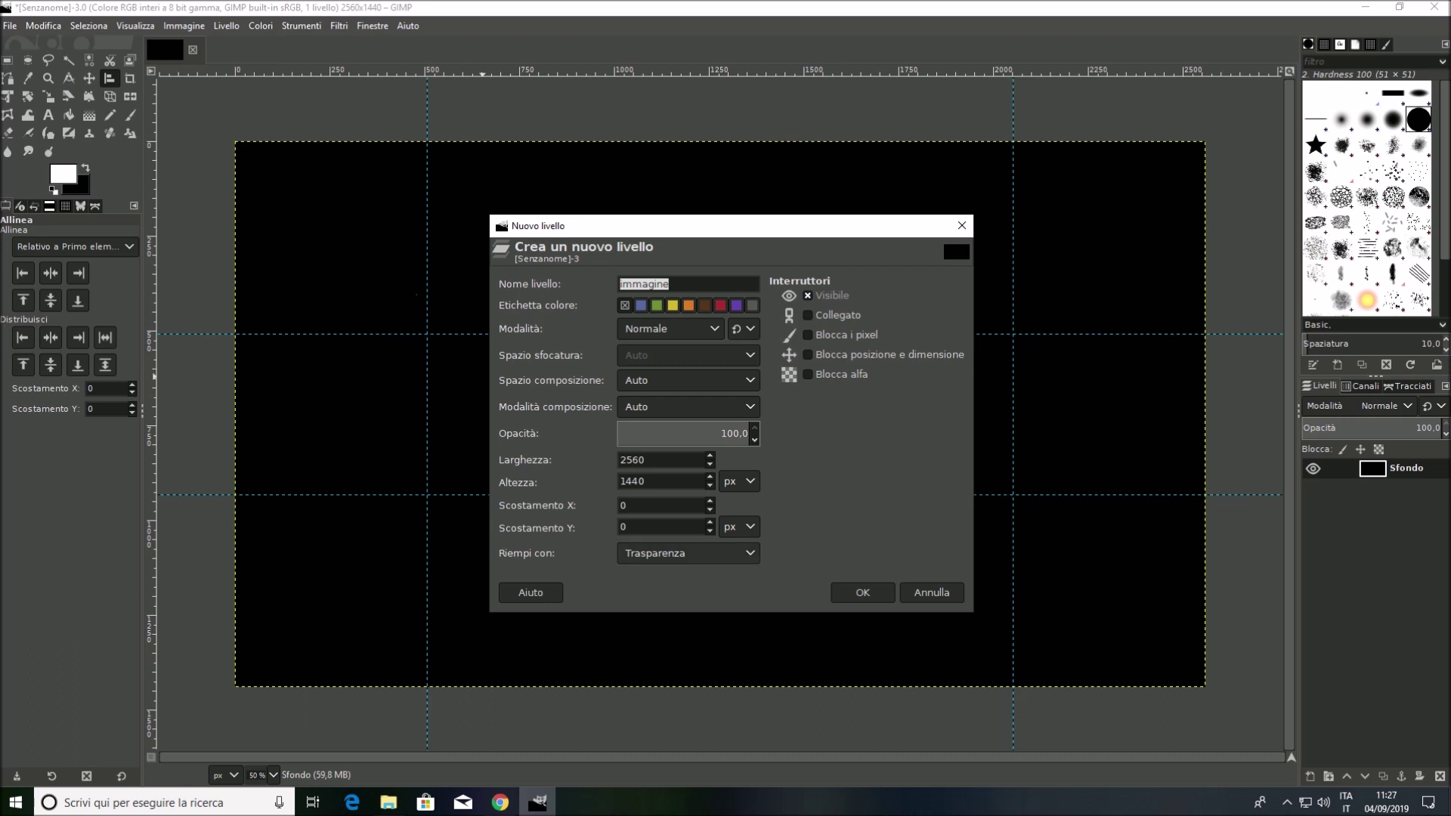
pyautogui.click(862, 592)
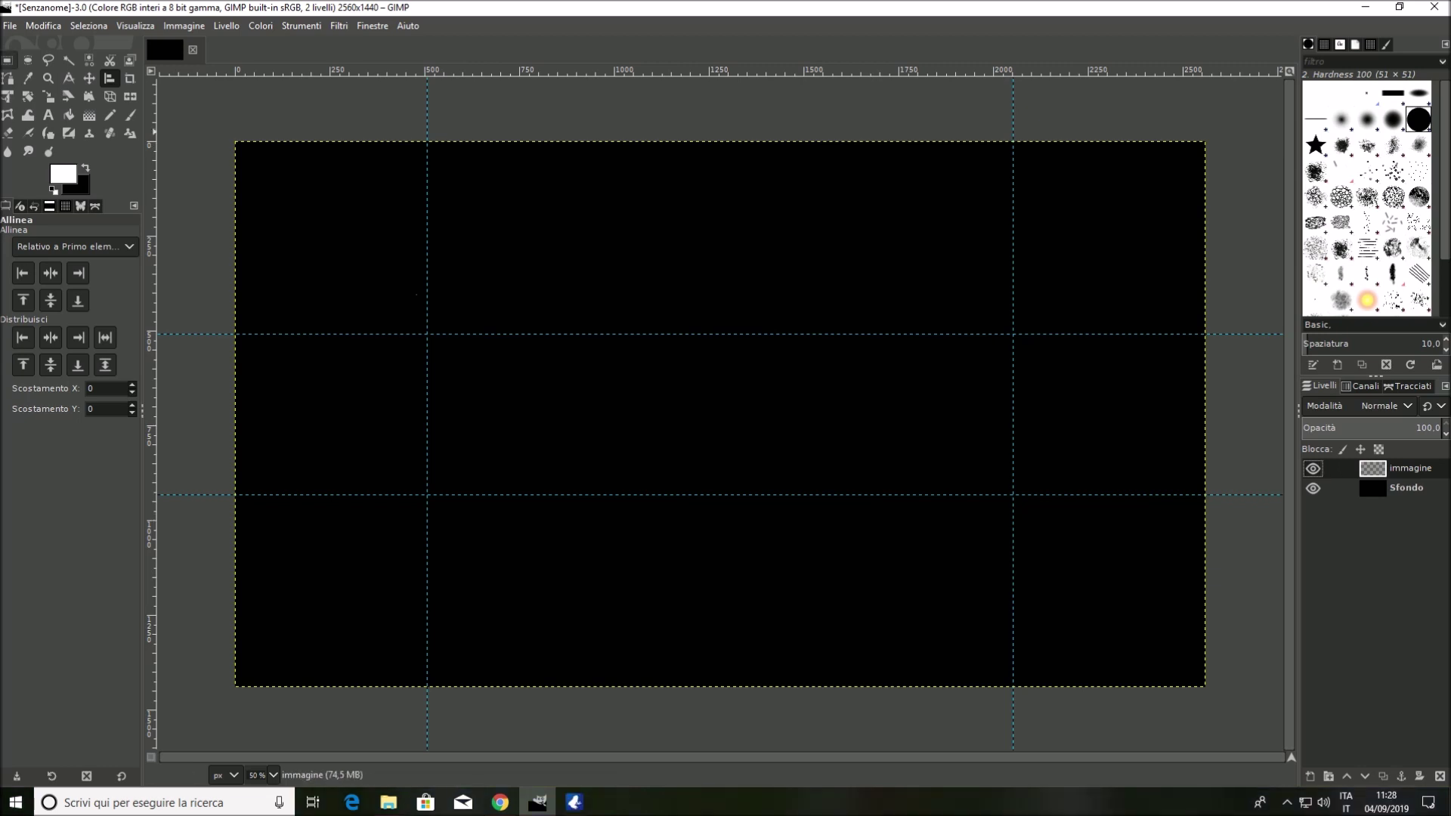
# Draw a rectangular selection near the centre and size it to 1855 × 423 pixels.
pyautogui.press('r')
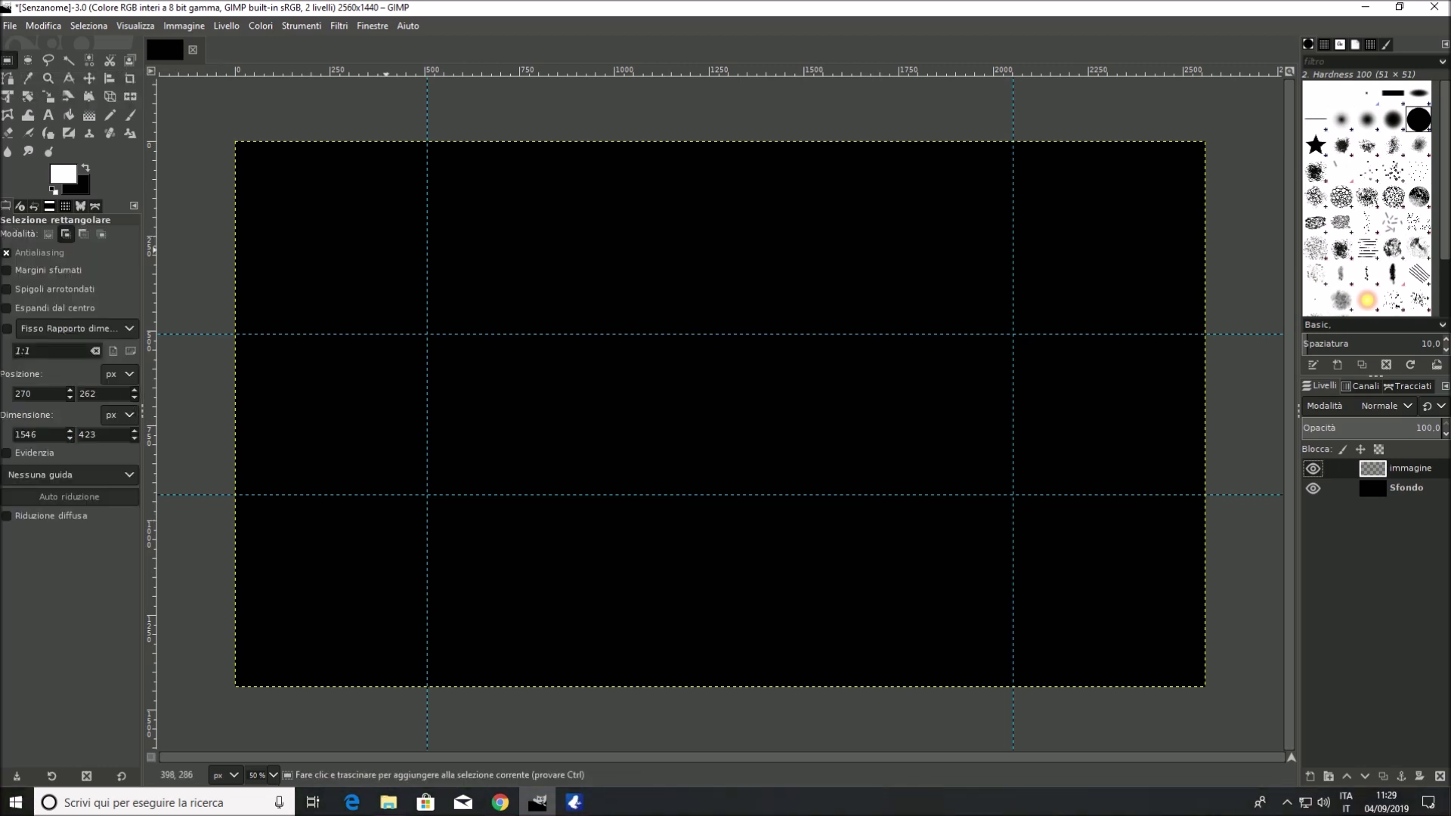
pyautogui.moveTo(480, 364); pyautogui.dragTo(932, 538)
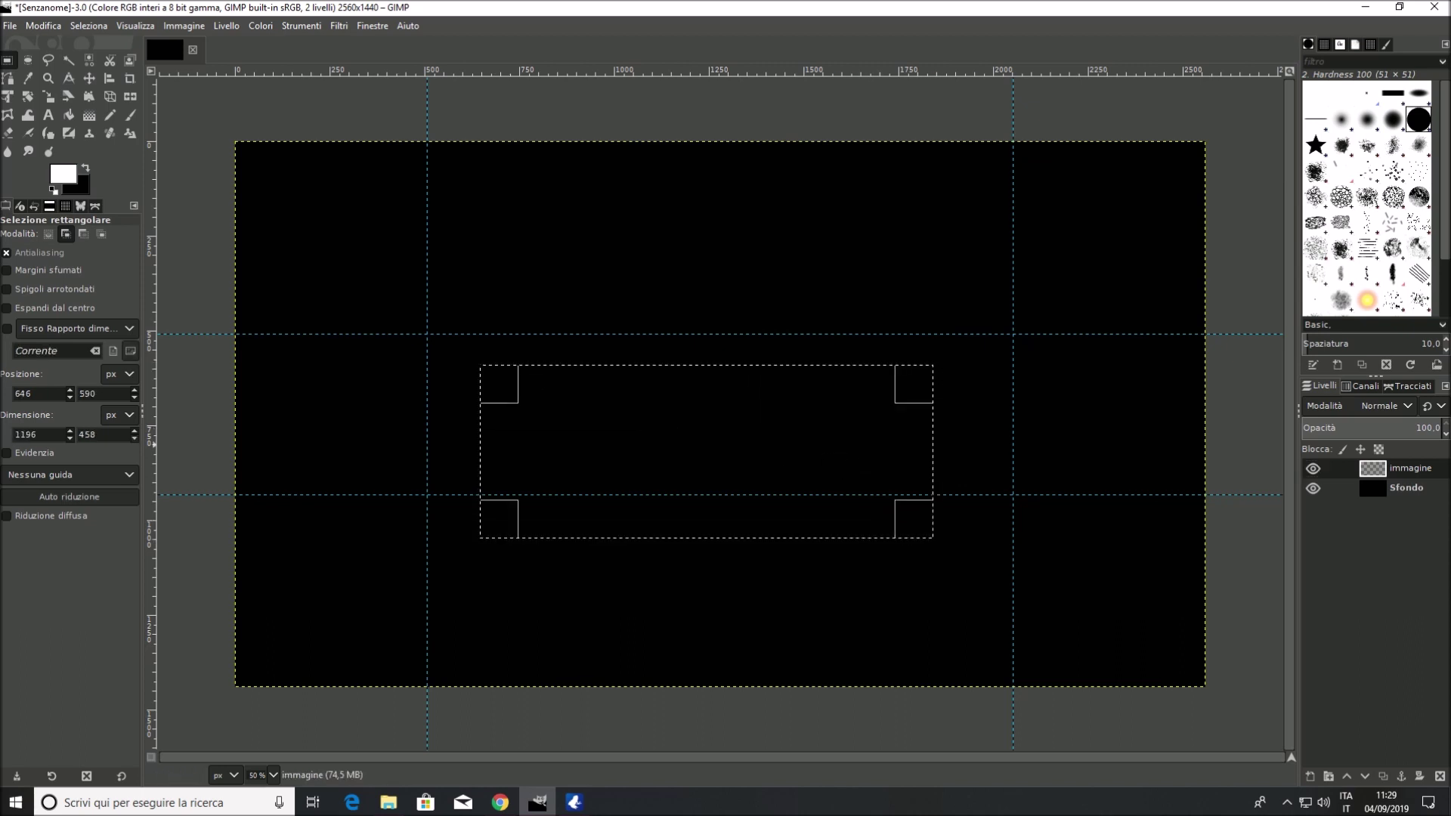
pyautogui.doubleClick(26, 434)
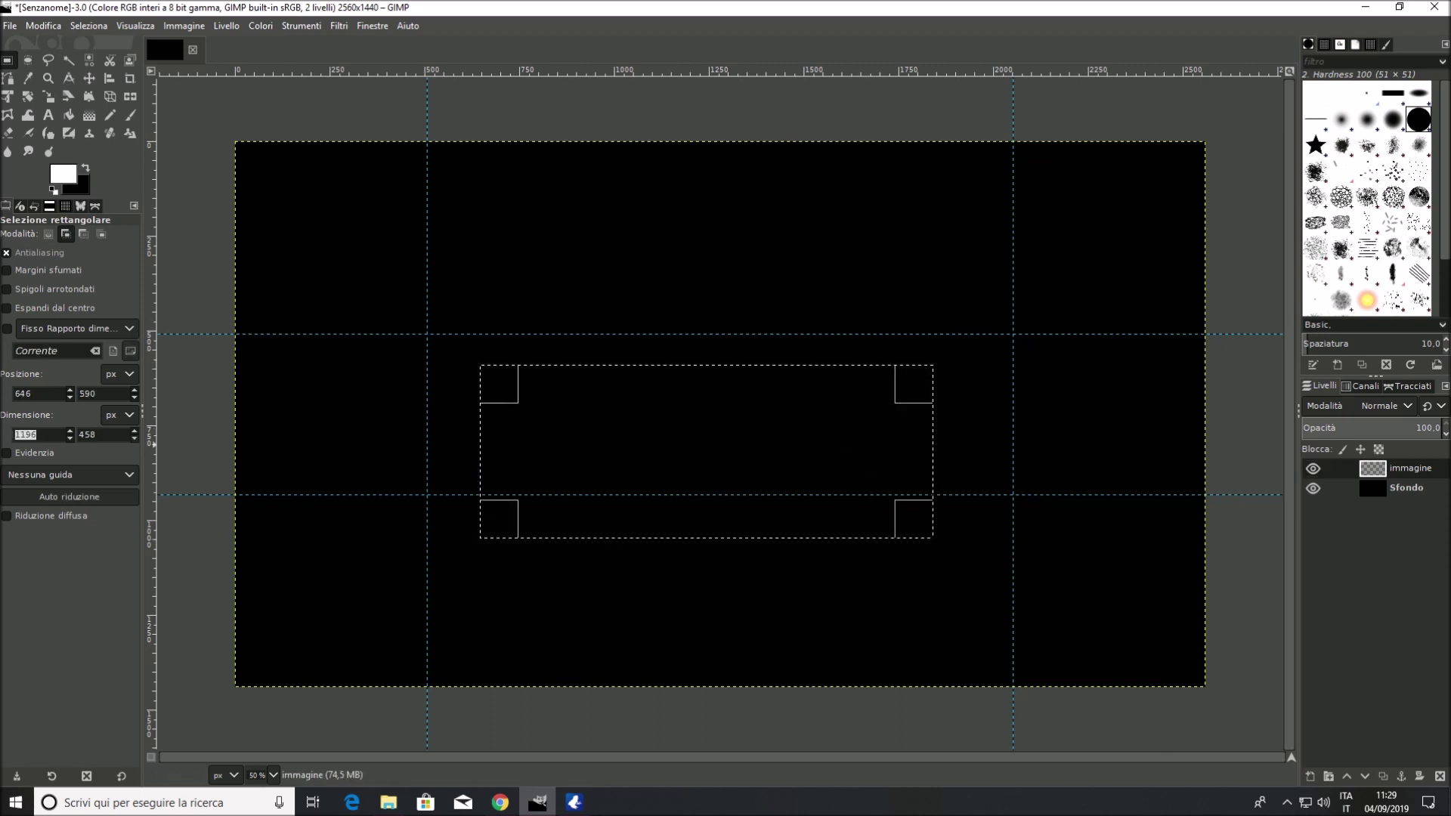
pyautogui.write('1855')
pyautogui.press('Tab')
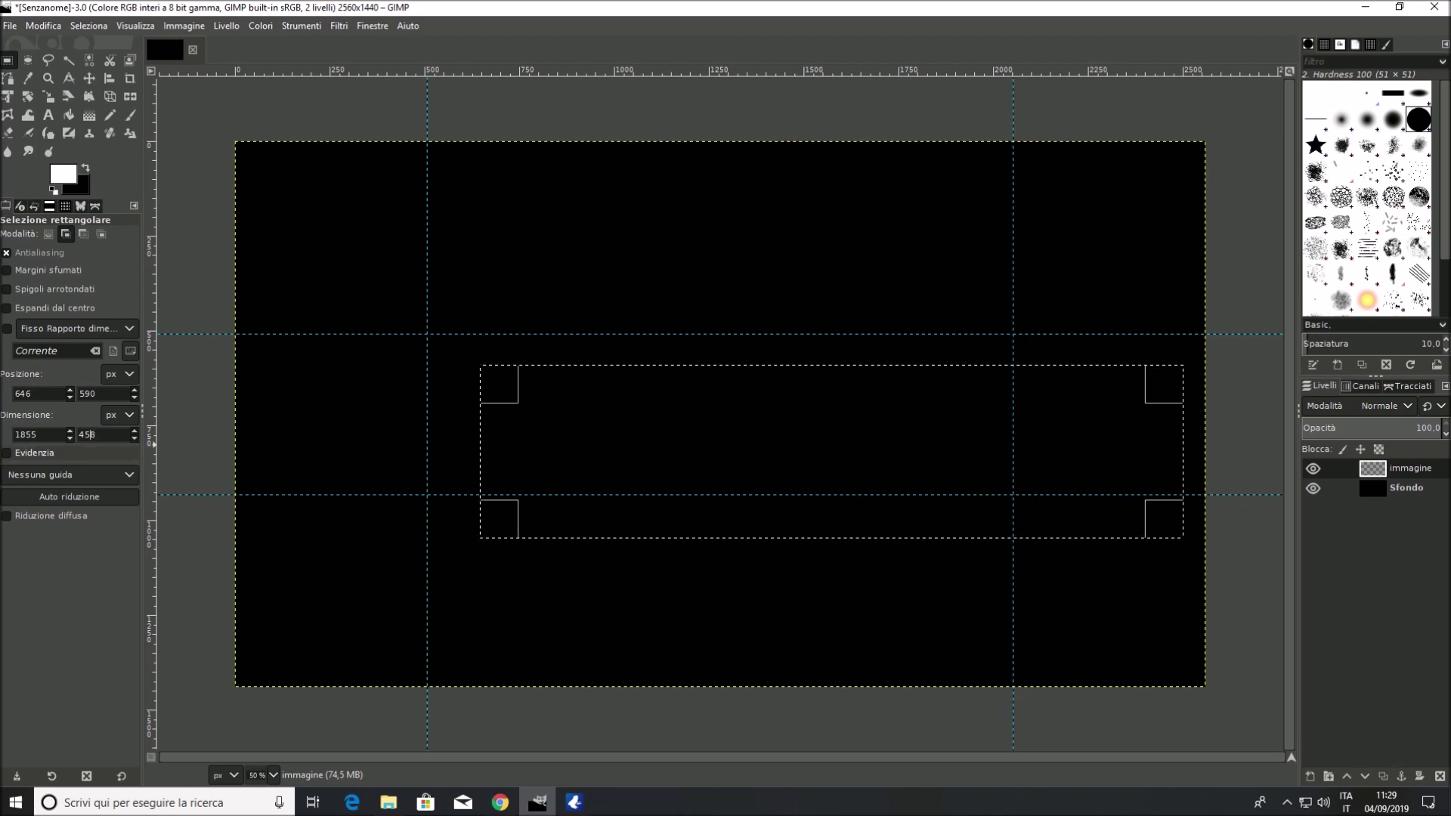
pyautogui.press('BackSpace')
pyautogui.press('BackSpace')
pyautogui.write('23')
pyautogui.press('Return')
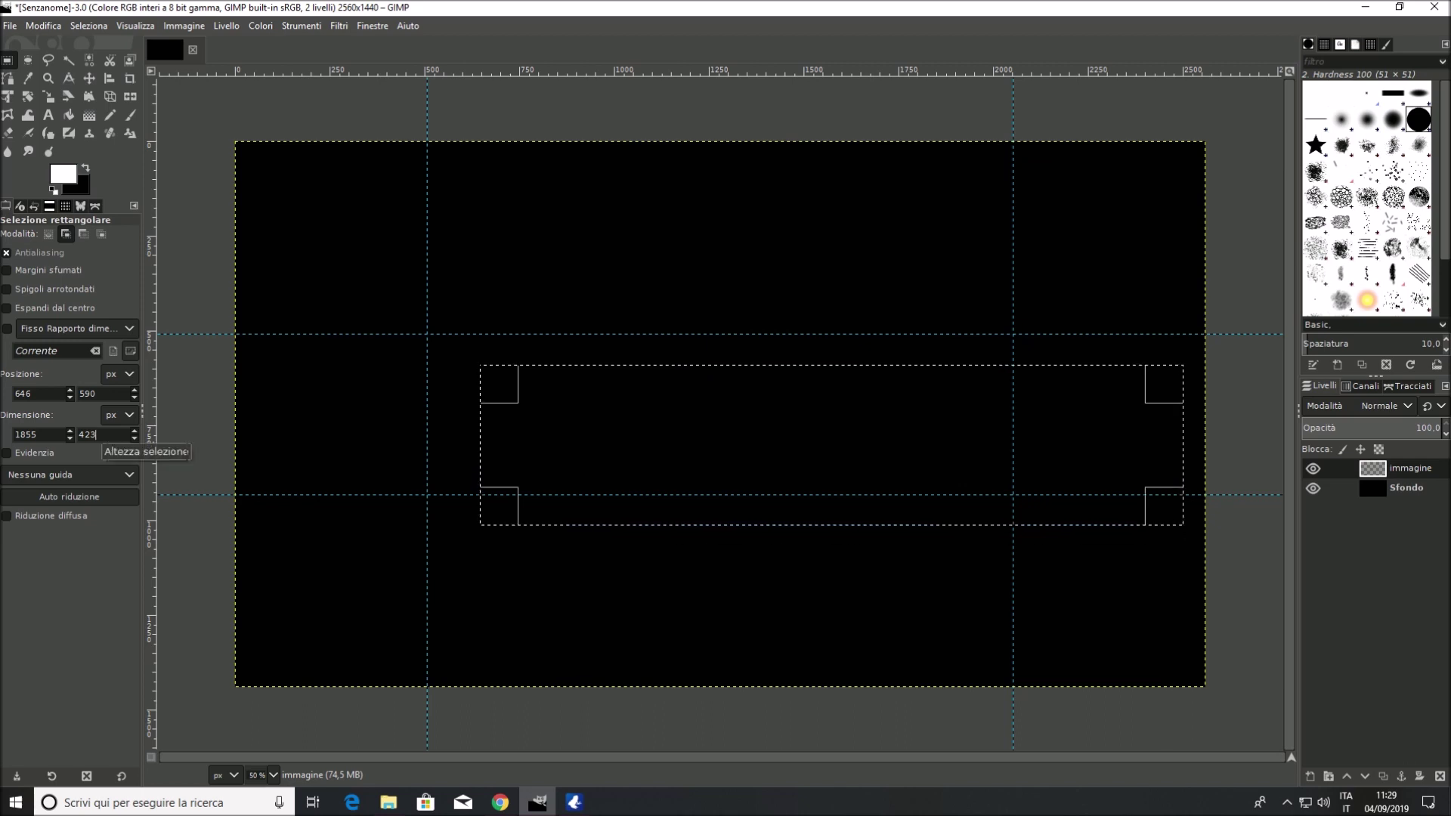
pyautogui.click(69, 115)
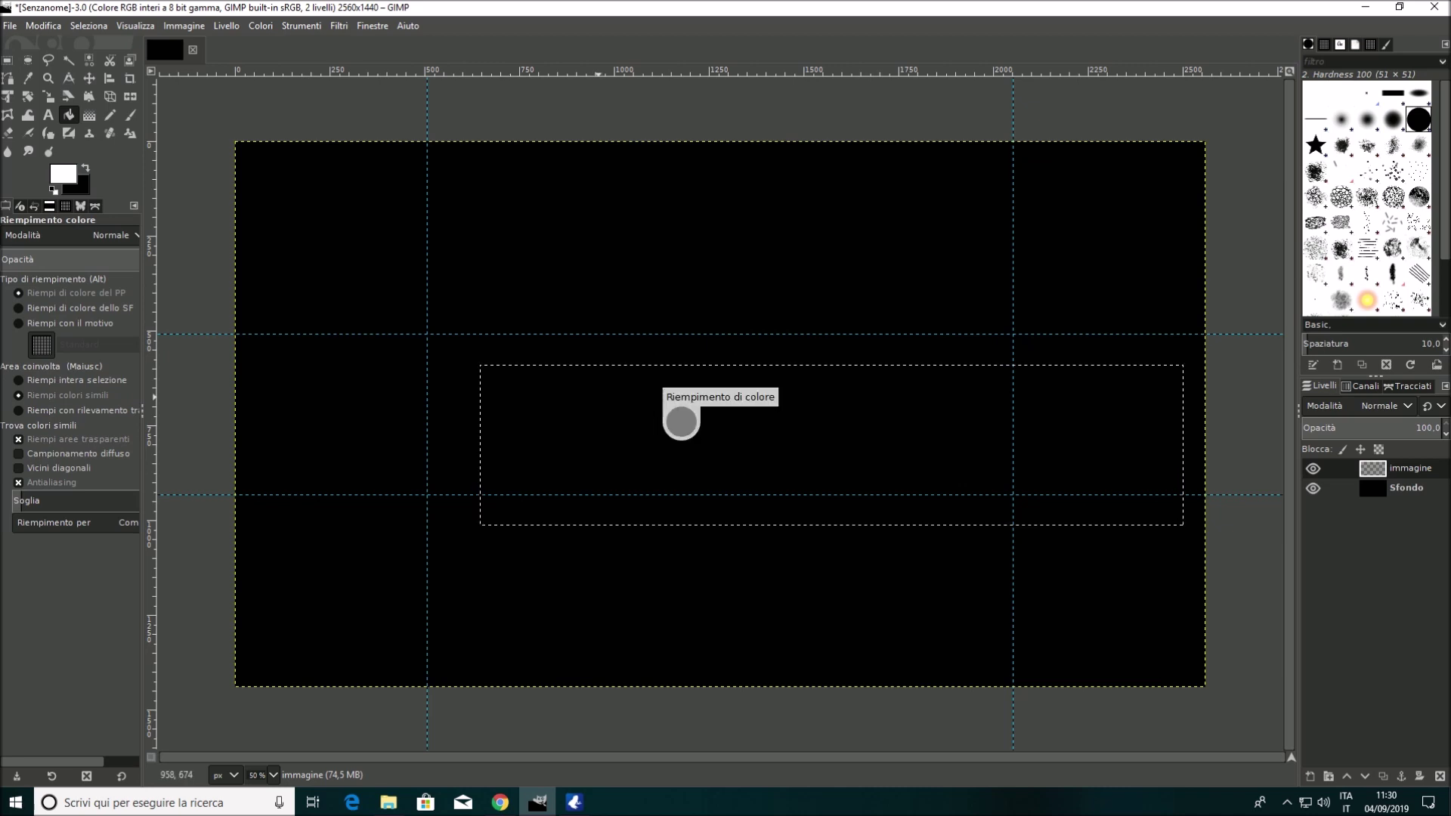
# Fill the 1855 × 423 selection white, deselect it, and crop the immagine layer to its content.
pyautogui.click(680, 421)
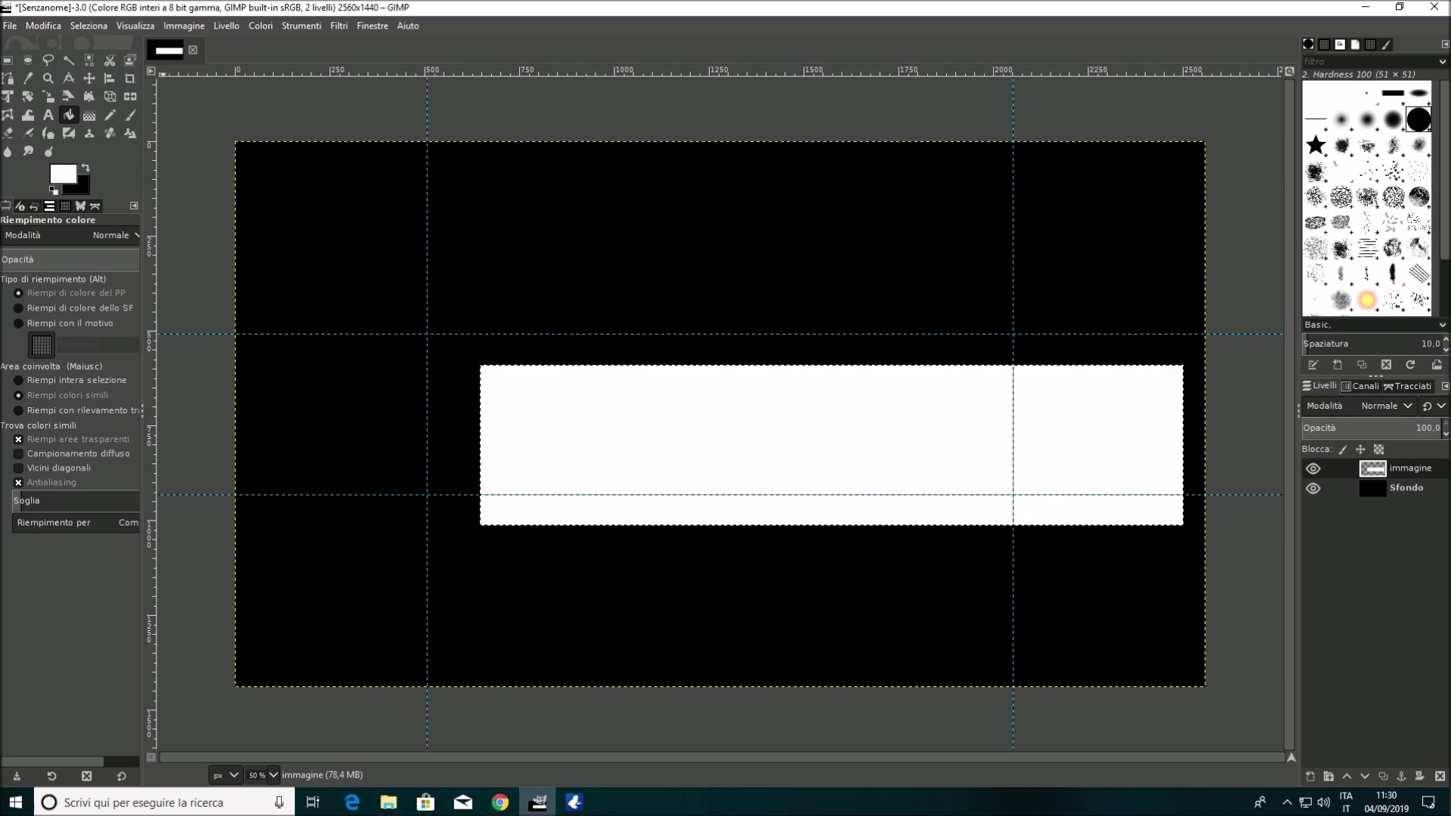
pyautogui.click(88, 25)
pyautogui.click(98, 63)
pyautogui.click(226, 25)
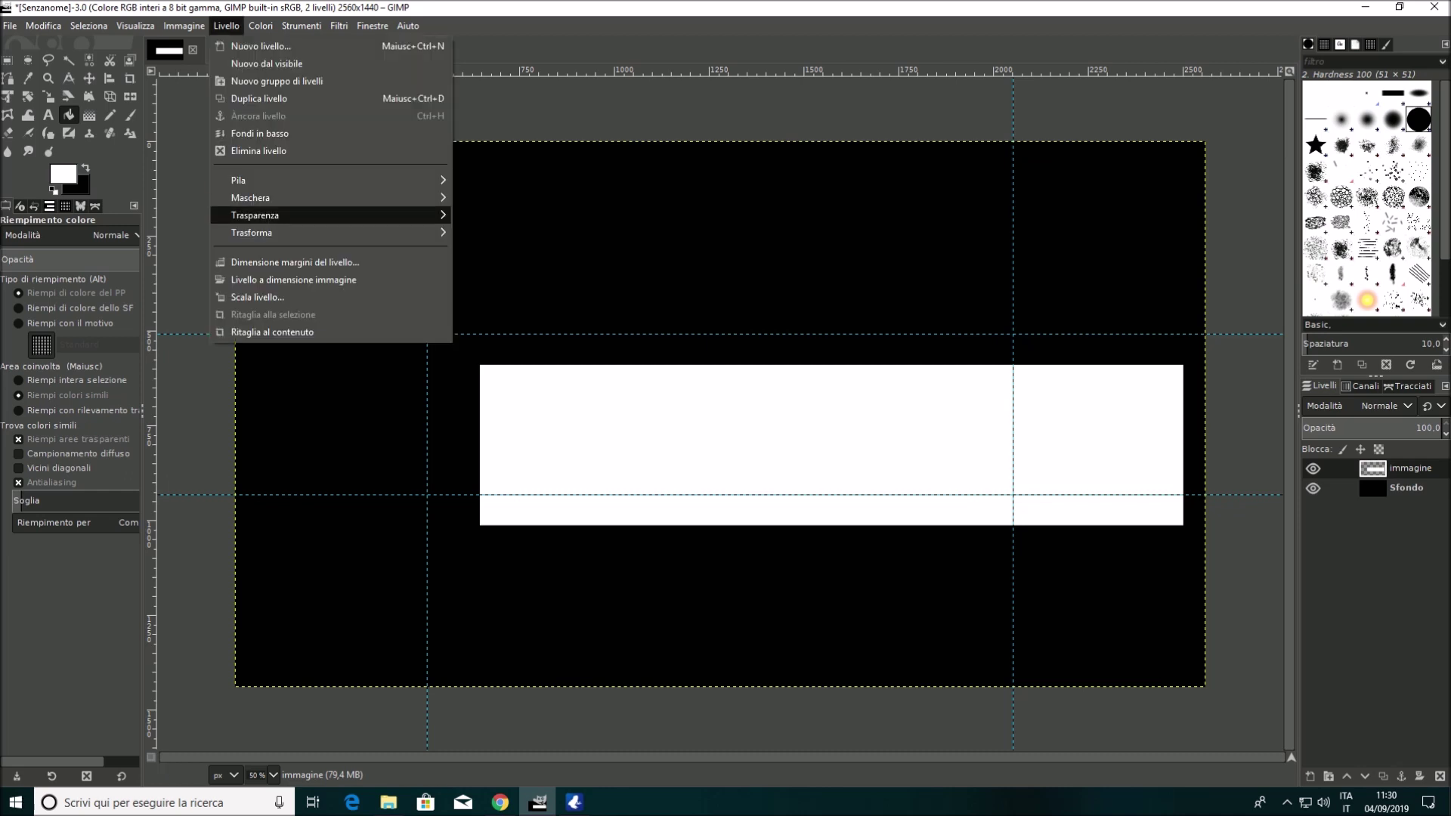
pyautogui.click(272, 332)
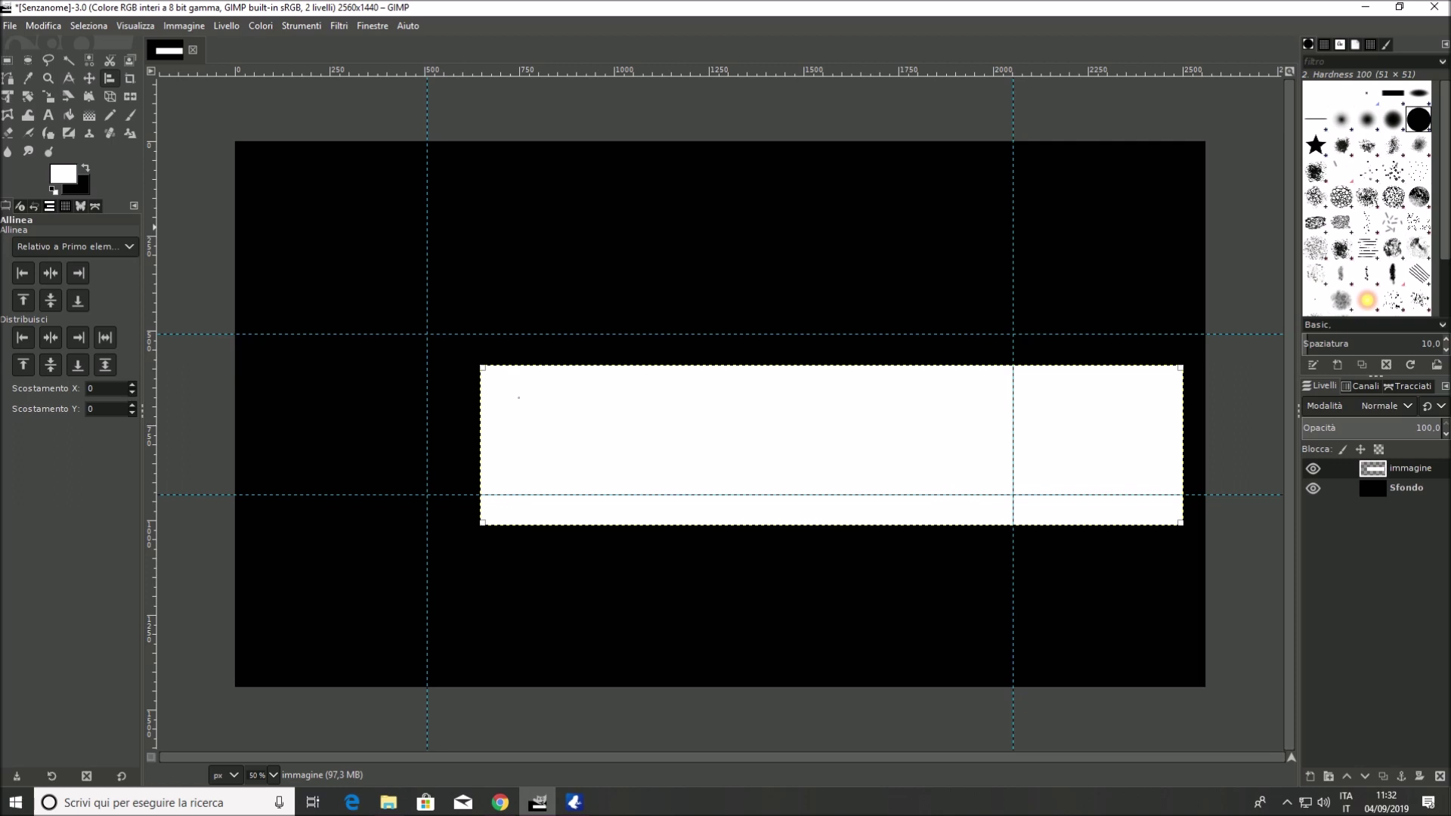
# Centre the white rectangle on the canvas and add guides from its alpha selection.
pyautogui.click(51, 273)
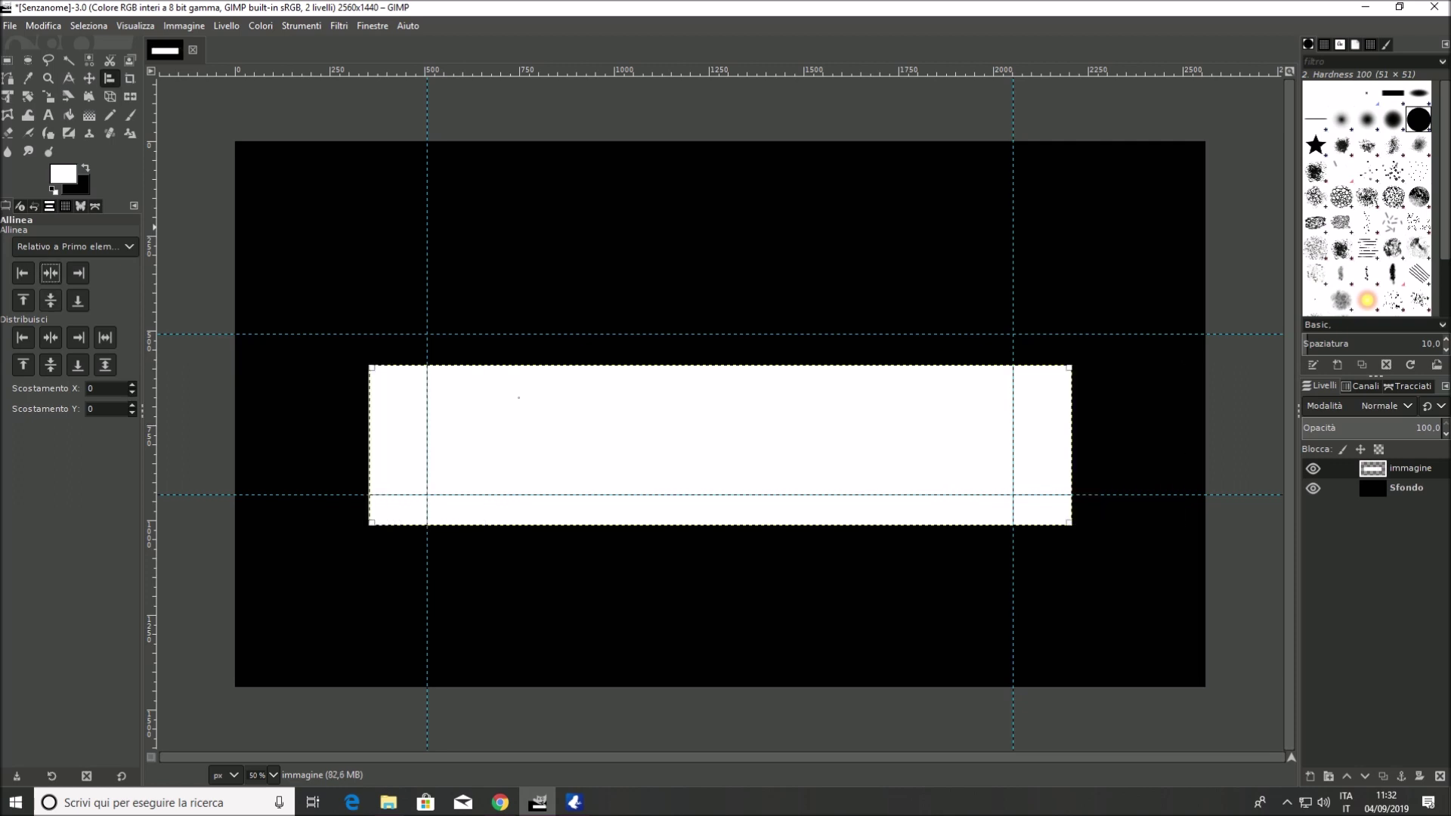
pyautogui.click(51, 300)
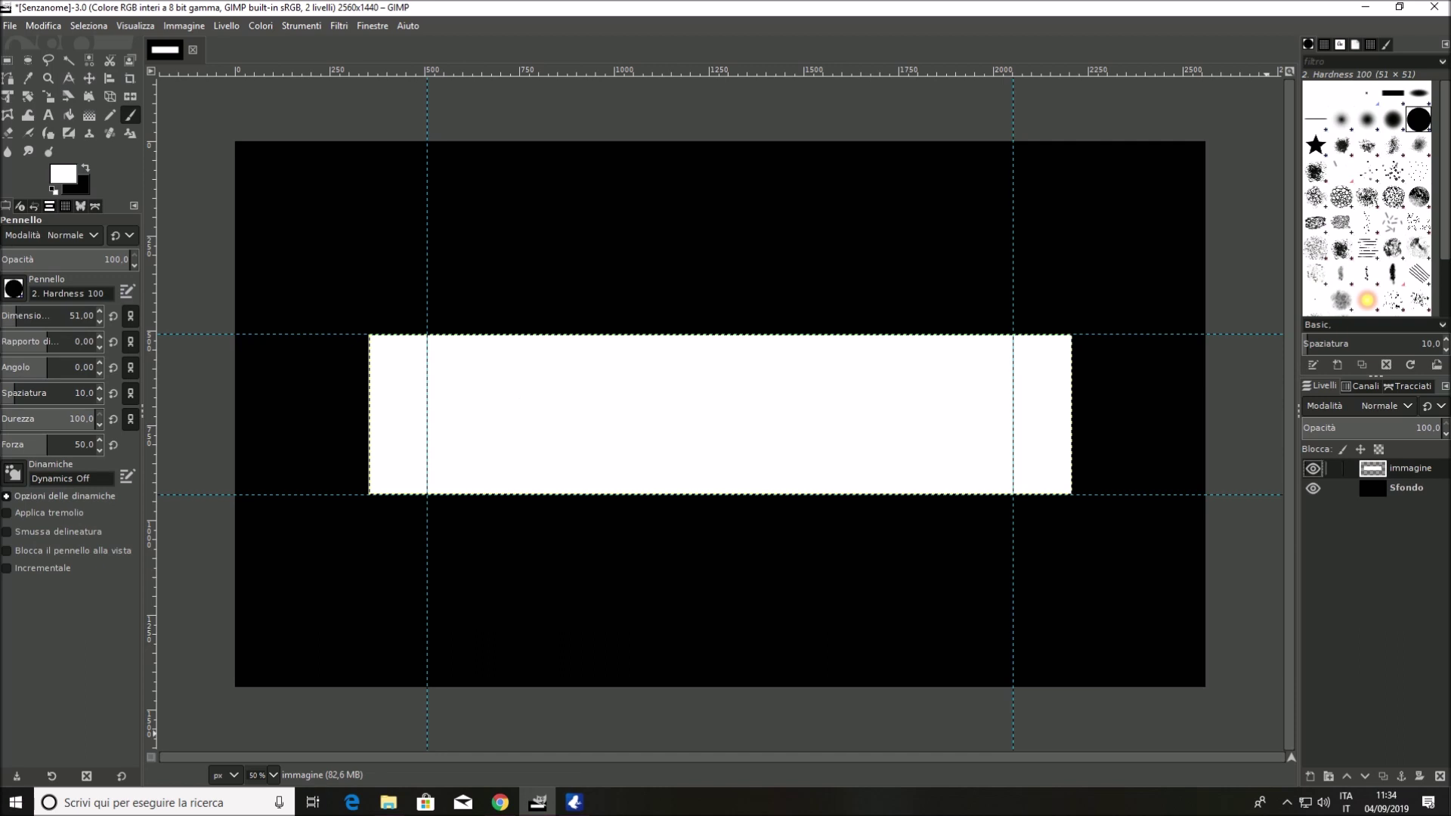
pyautogui.rightClick(1404, 469)
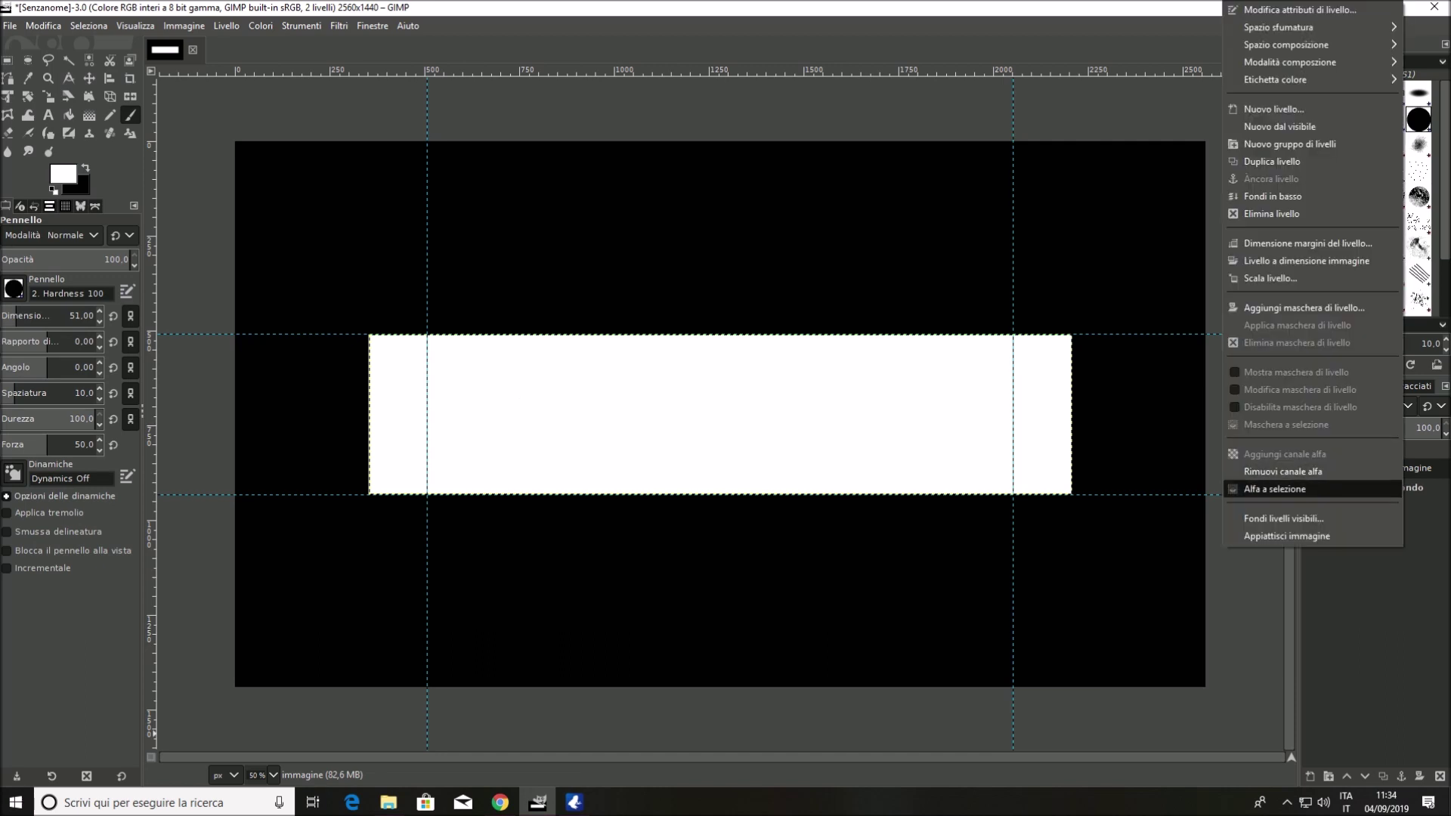
pyautogui.click(1276, 489)
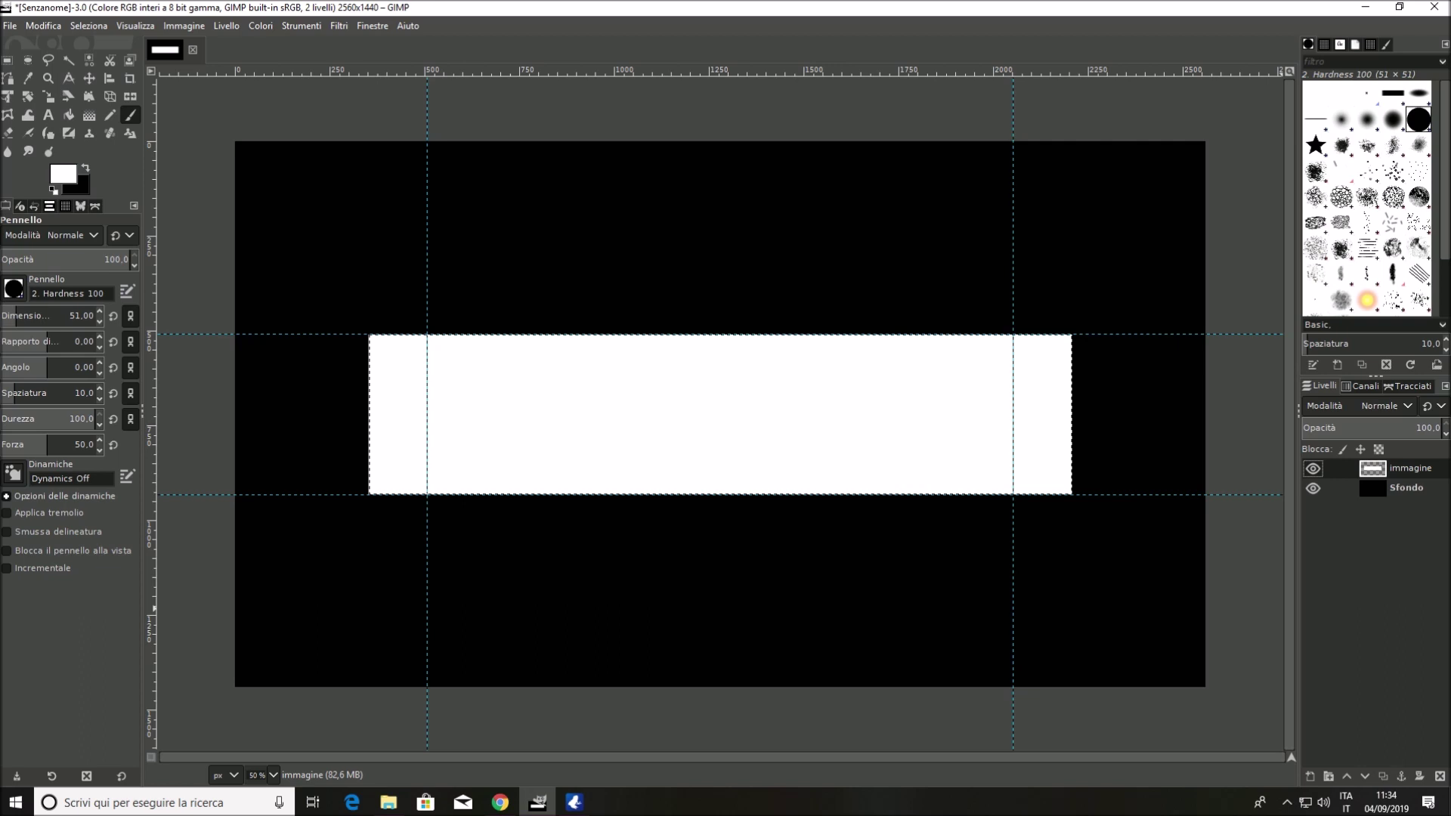
pyautogui.click(184, 25)
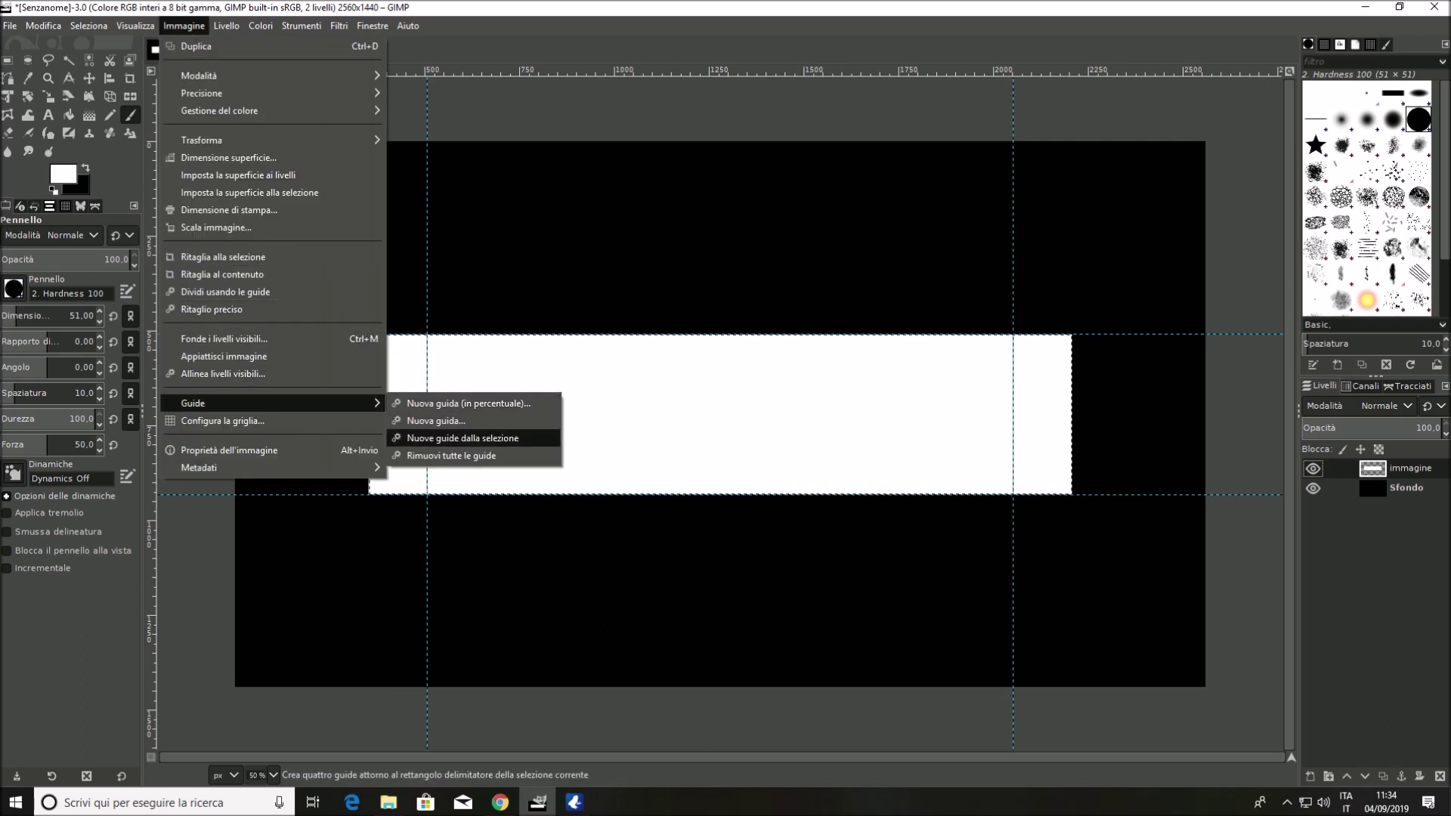
pyautogui.click(462, 439)
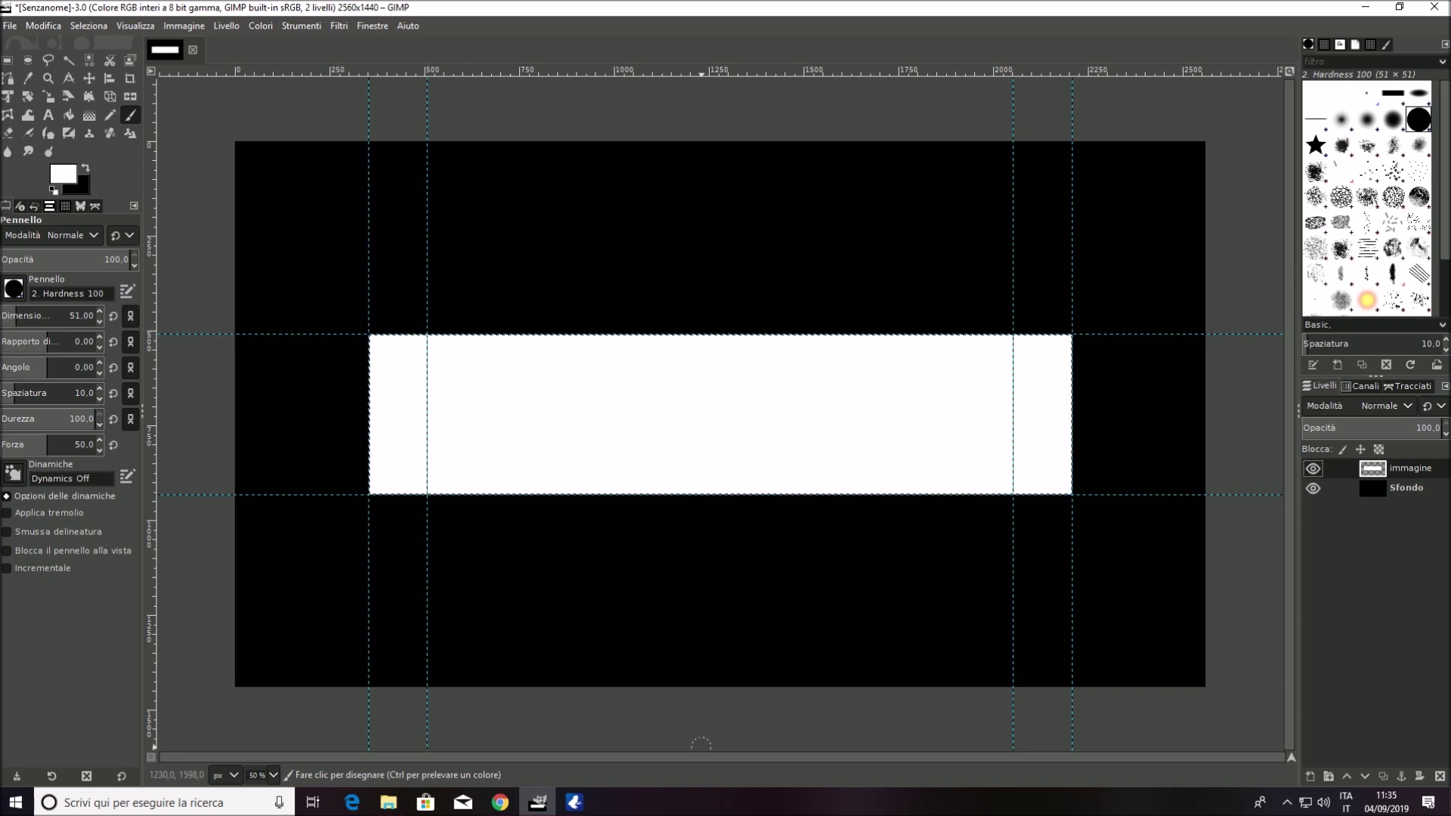
# Remove the immagine white layer, leaving only the Sfondo background with guides.
pyautogui.hotkey('ctrl', 'z')
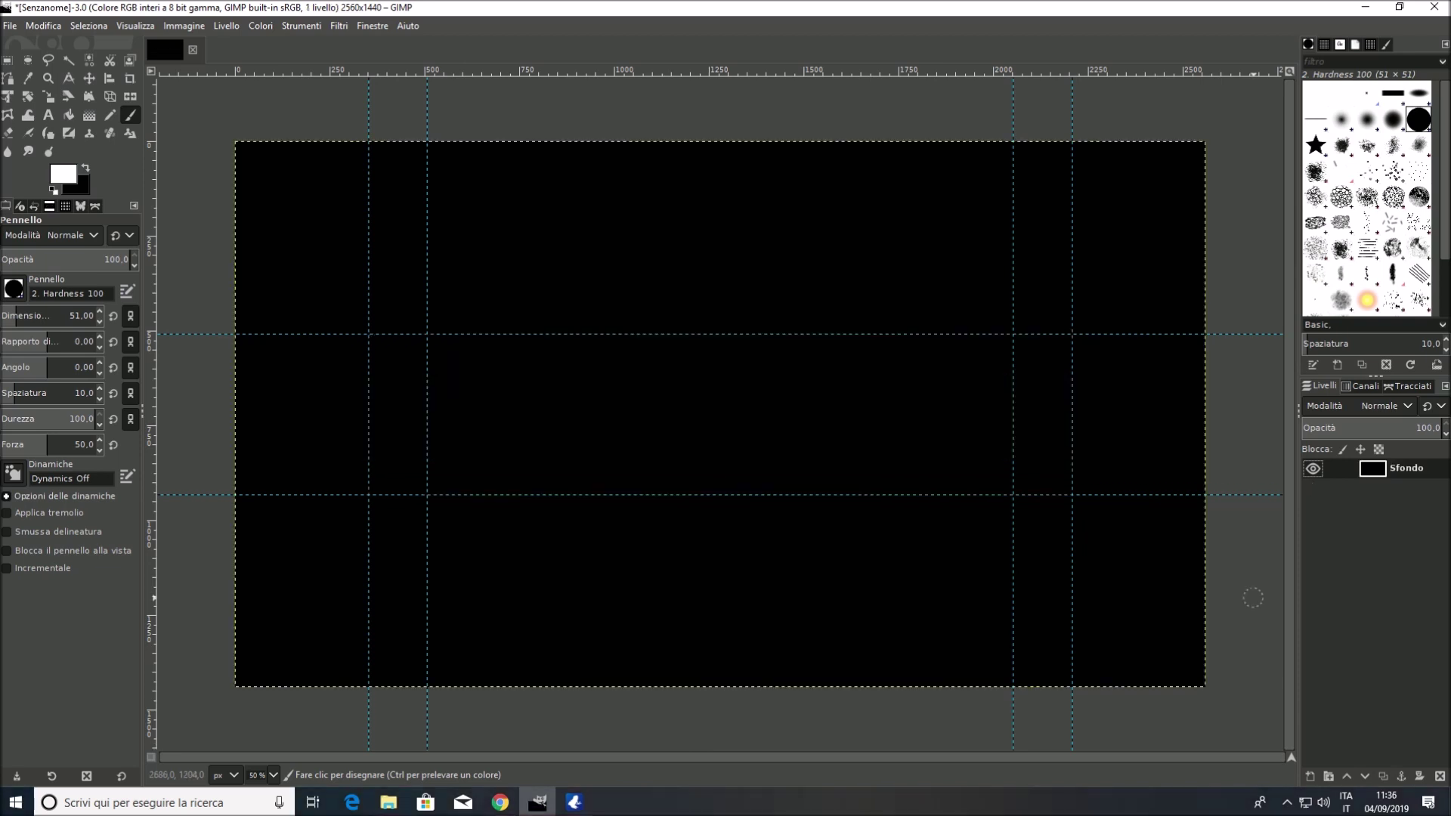